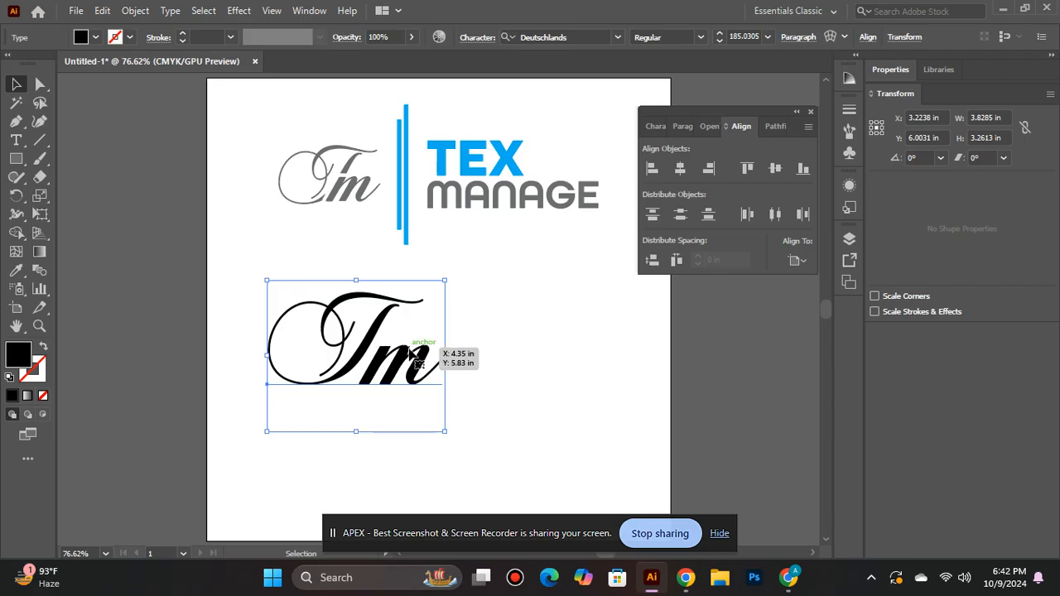
- Convert the black "Tm" script text to outlines and ungroup its letters
{"action": "left_click_drag", "start_coordinate": [420, 354], "coordinate": [421, 358]}
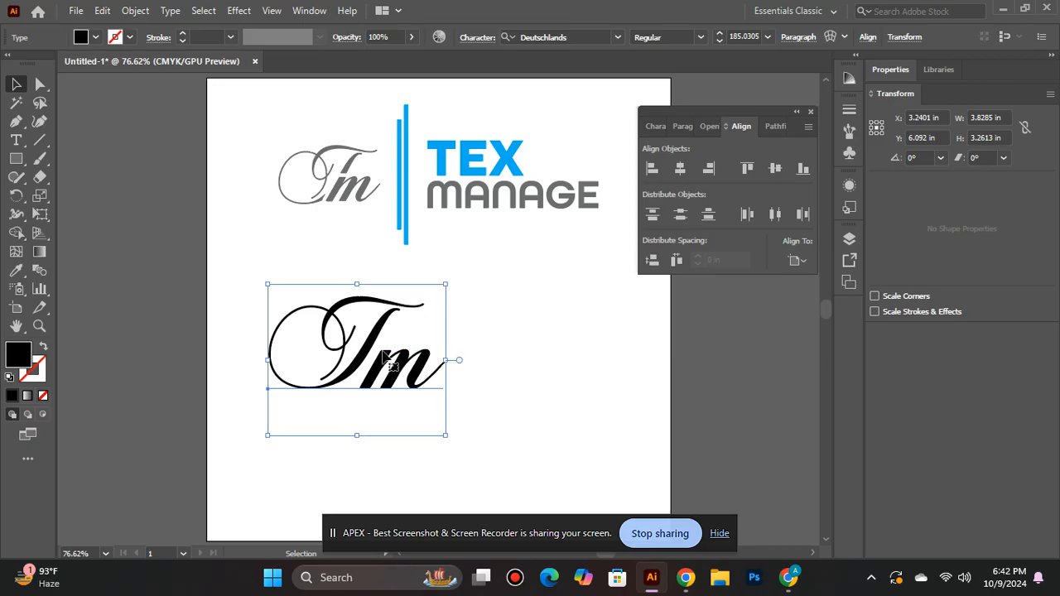
{"action": "right_click", "coordinate": [315, 386]}
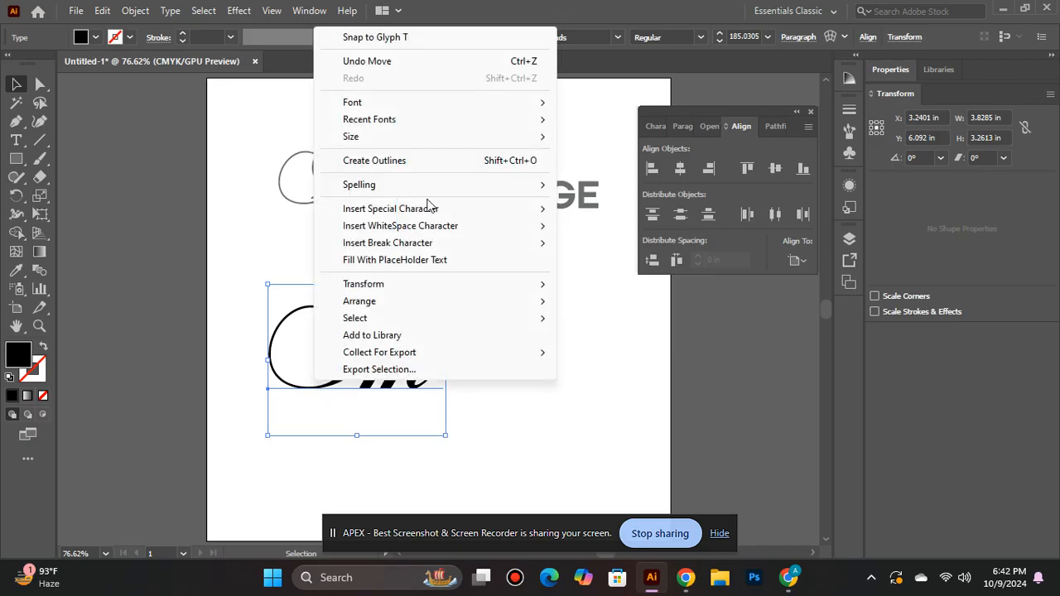
{"action": "left_click", "coordinate": [493, 162]}
{"action": "right_click", "coordinate": [352, 343]}
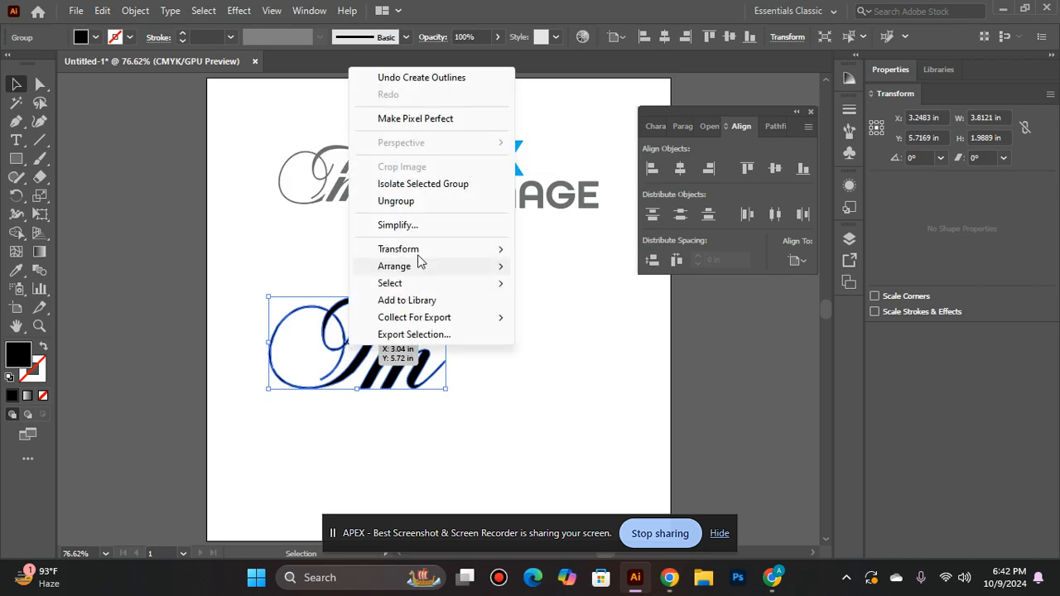
{"action": "left_click", "coordinate": [419, 204]}
{"action": "left_click", "coordinate": [467, 307]}
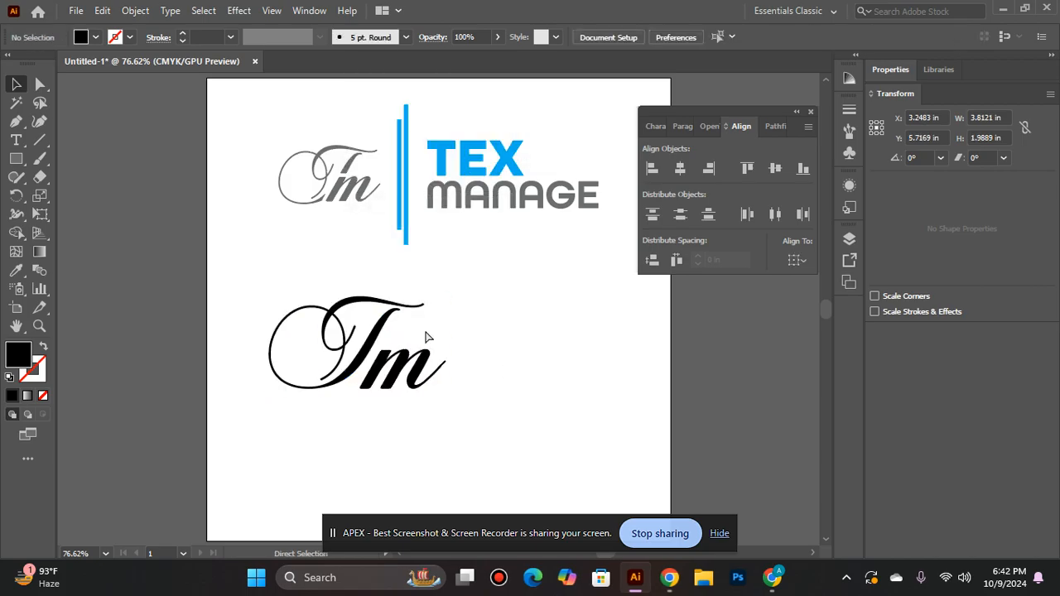
- Offset the path of the black letter m by 0.0556 in, with miter joins and a miter limit of 4
{"action": "left_click", "coordinate": [422, 339], "text": "ctrl"}
{"action": "left_click", "coordinate": [412, 344], "text": "ctrl"}
{"action": "left_click_drag", "start_coordinate": [434, 322], "coordinate": [404, 315]}
{"action": "left_click", "coordinate": [135, 10]}
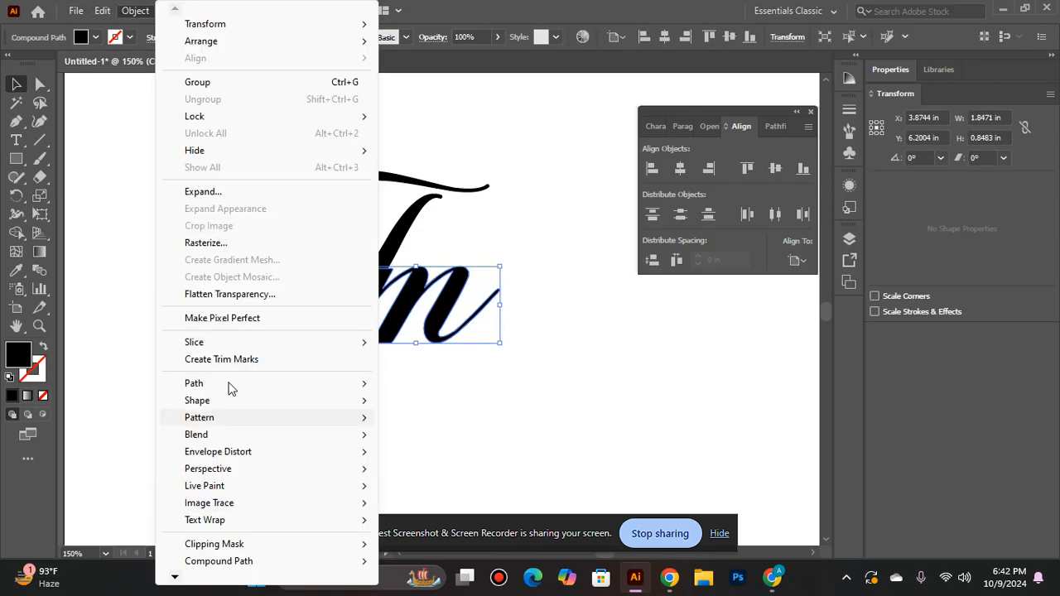
{"action": "mouse_move", "coordinate": [317, 385]}
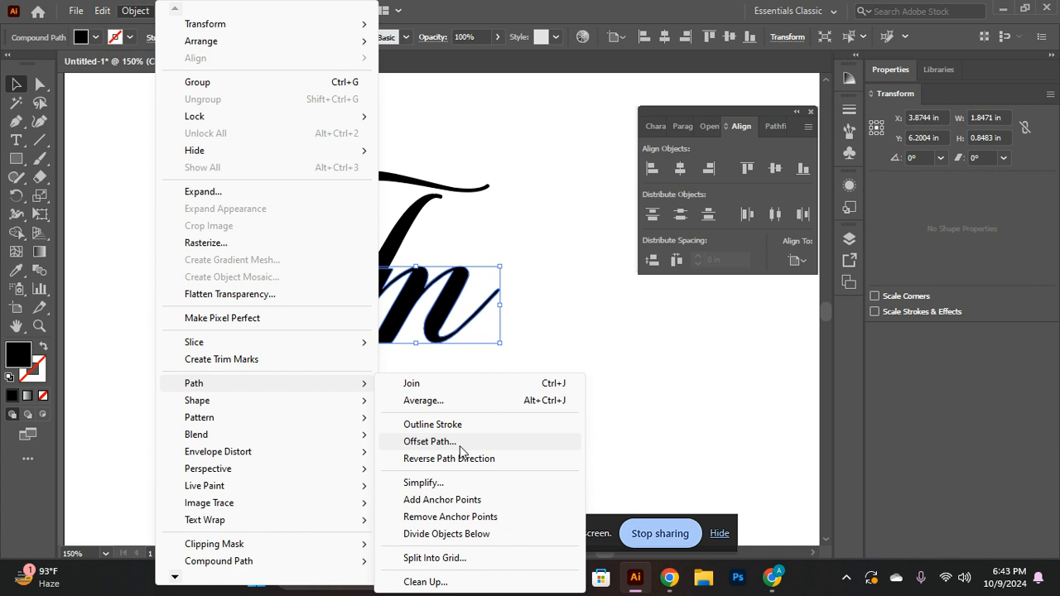
{"action": "left_click", "coordinate": [427, 441]}
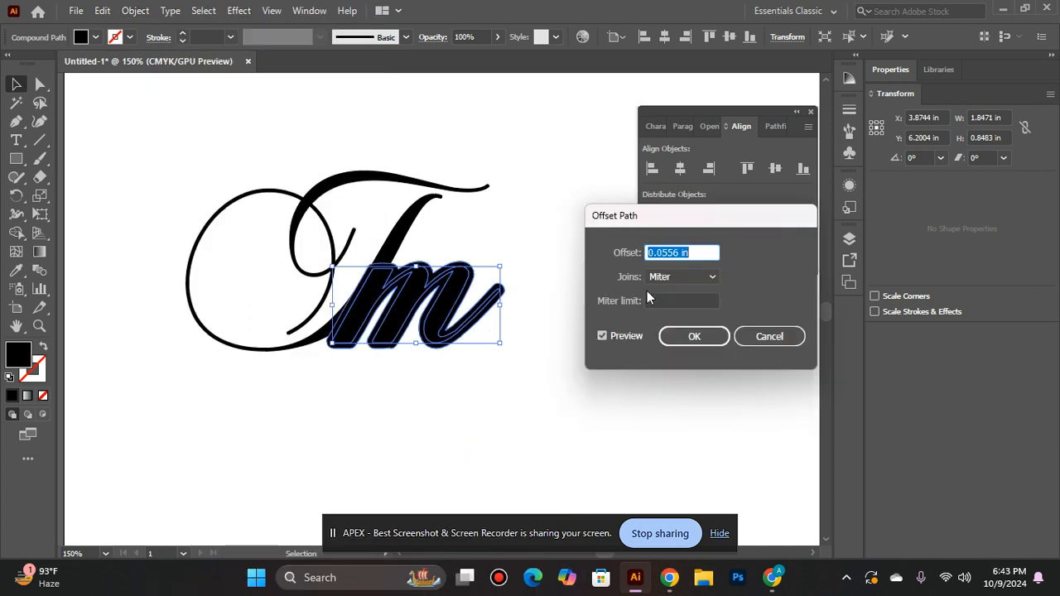
{"action": "type", "text": "4Pt"}
{"action": "left_click", "coordinate": [619, 335]}
{"action": "left_click", "coordinate": [620, 335]}
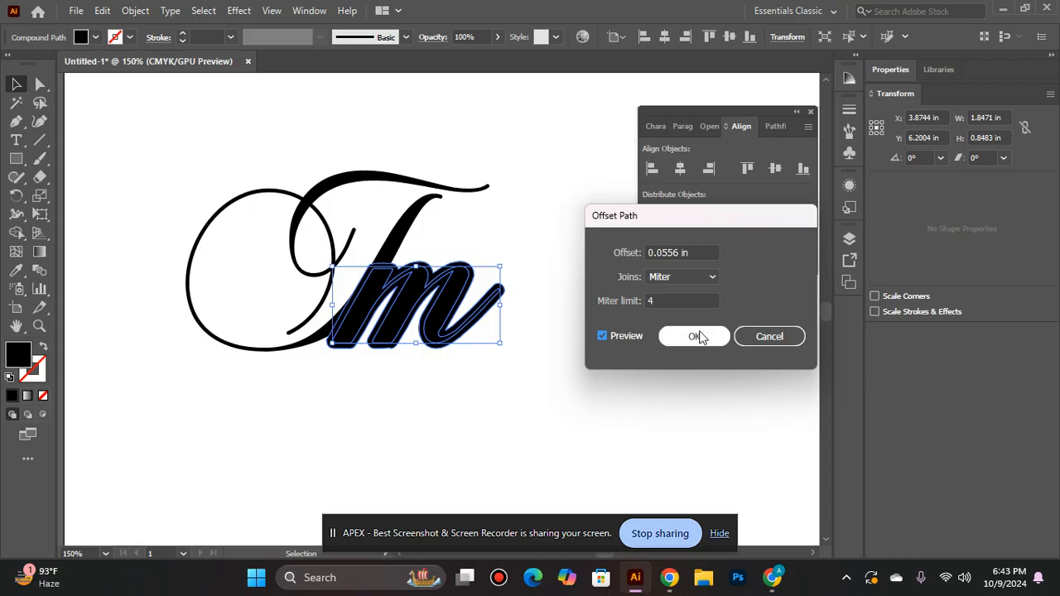
{"action": "left_click", "coordinate": [694, 336]}
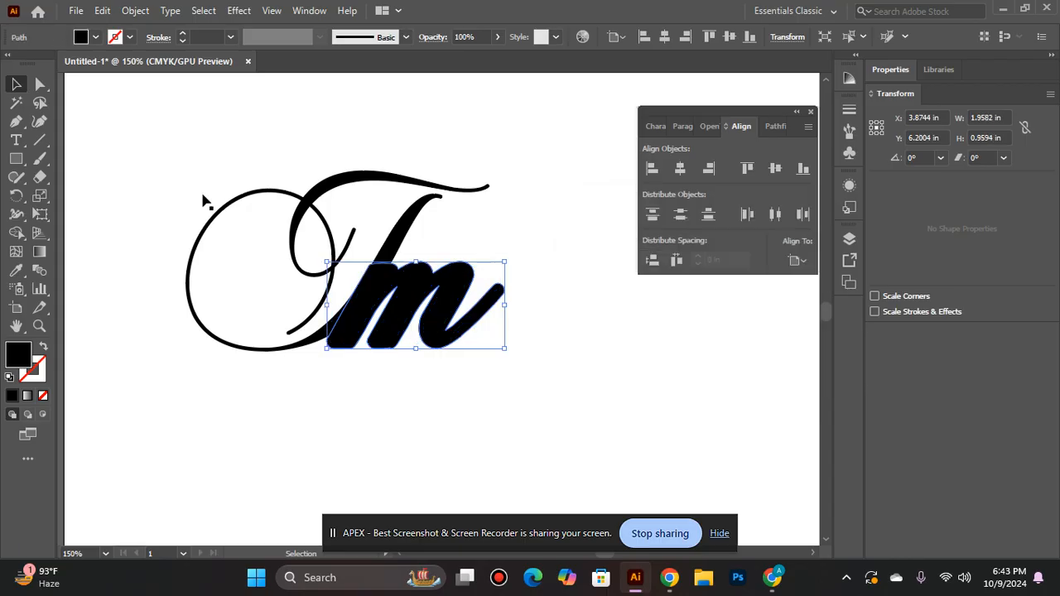
- Subtract the offset m shape from the black letter T using Minus Front, leaving a gap between the letters
{"action": "left_click", "coordinate": [385, 240], "text": "shift"}
{"action": "left_click", "coordinate": [773, 127]}
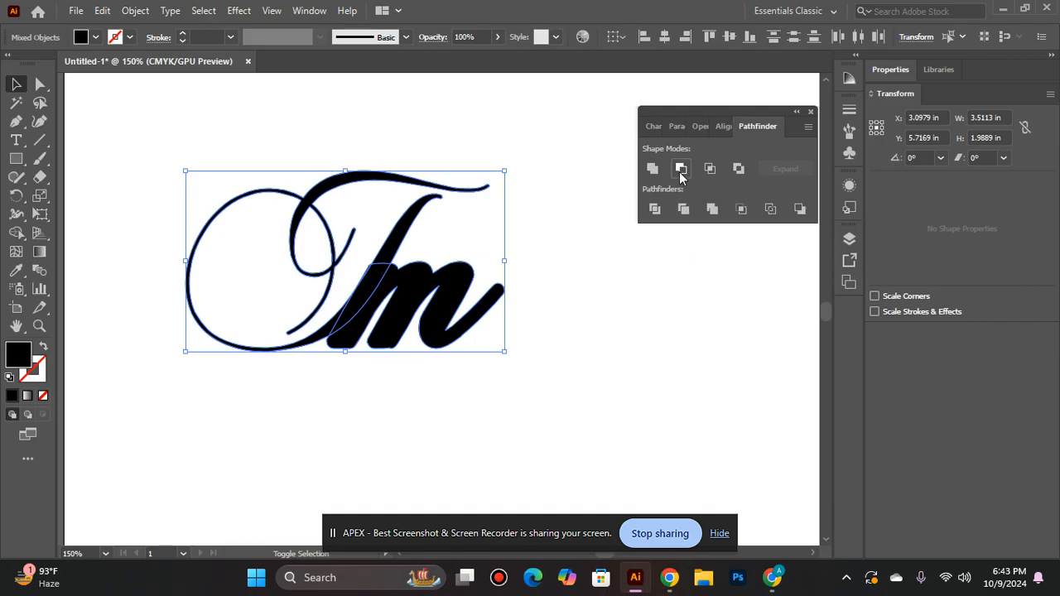
{"action": "left_click", "coordinate": [680, 170]}
{"action": "left_click", "coordinate": [623, 295]}
- Group the black T and m letters and scale the monogram down proportionally to about 2.79 in wide
{"action": "left_click", "coordinate": [416, 307], "text": "alt"}
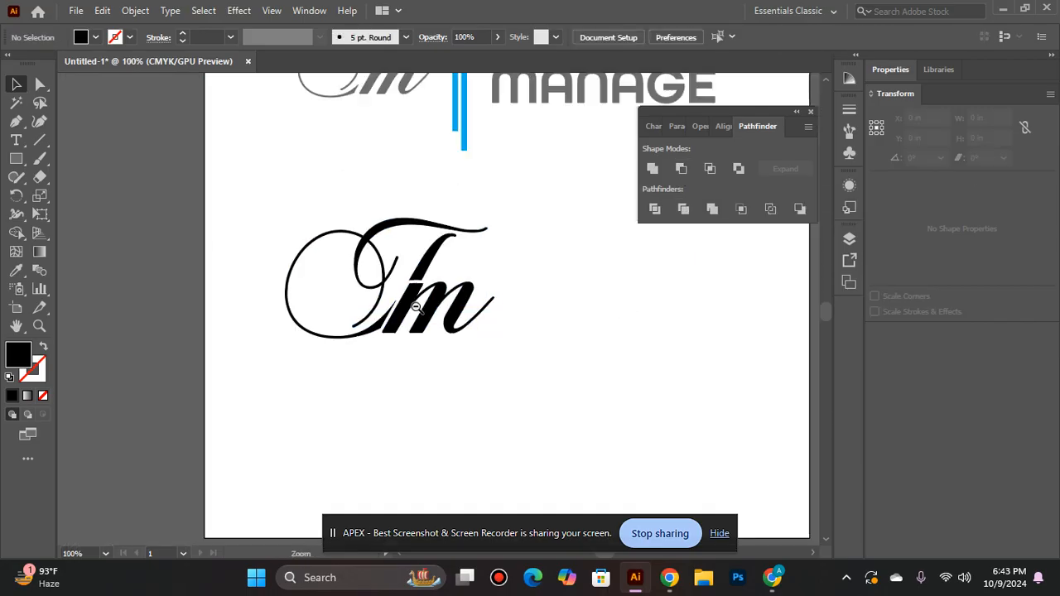
{"action": "left_click", "coordinate": [379, 345], "text": "alt"}
{"action": "left_click", "coordinate": [419, 308]}
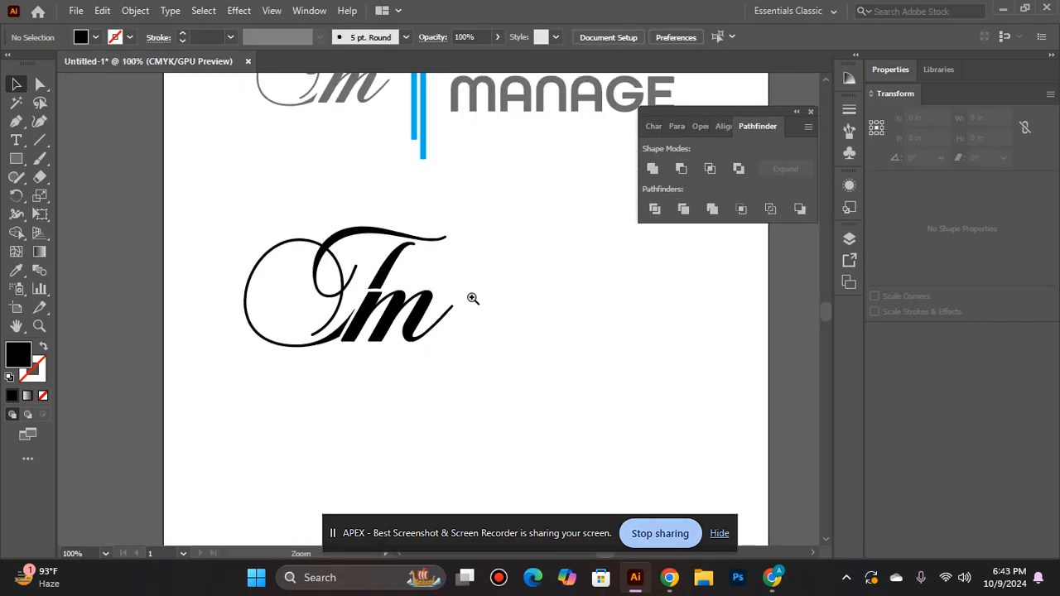
{"action": "mouse_move", "coordinate": [579, 261]}
{"action": "left_mouse_down"}
{"action": "mouse_move", "coordinate": [500, 380]}
{"action": "mouse_move", "coordinate": [588, 272]}
{"action": "left_mouse_up"}
{"action": "left_click", "coordinate": [393, 333]}
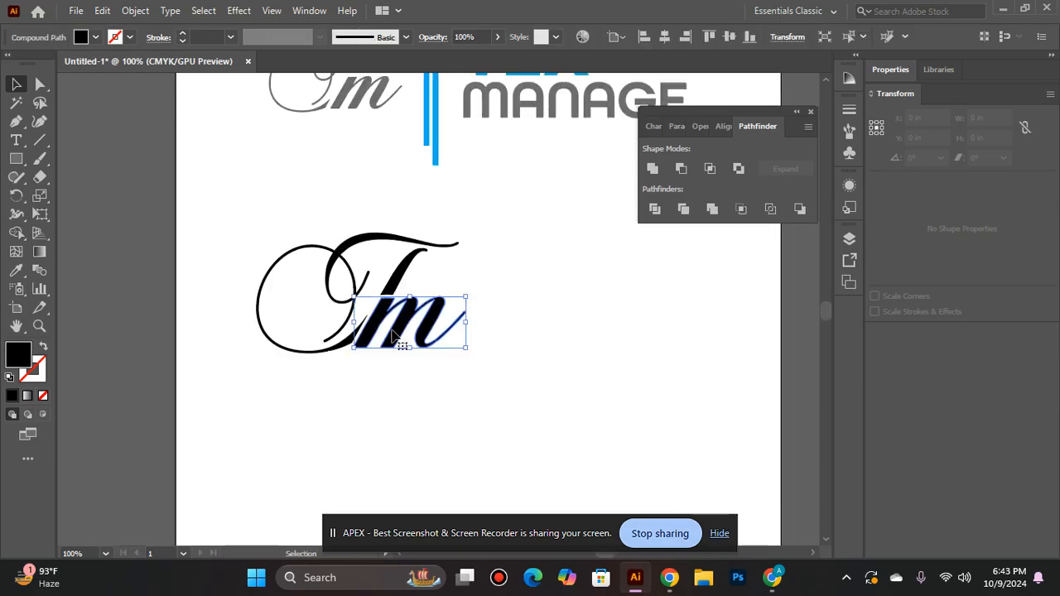
{"action": "left_click", "coordinate": [412, 271], "text": "shift"}
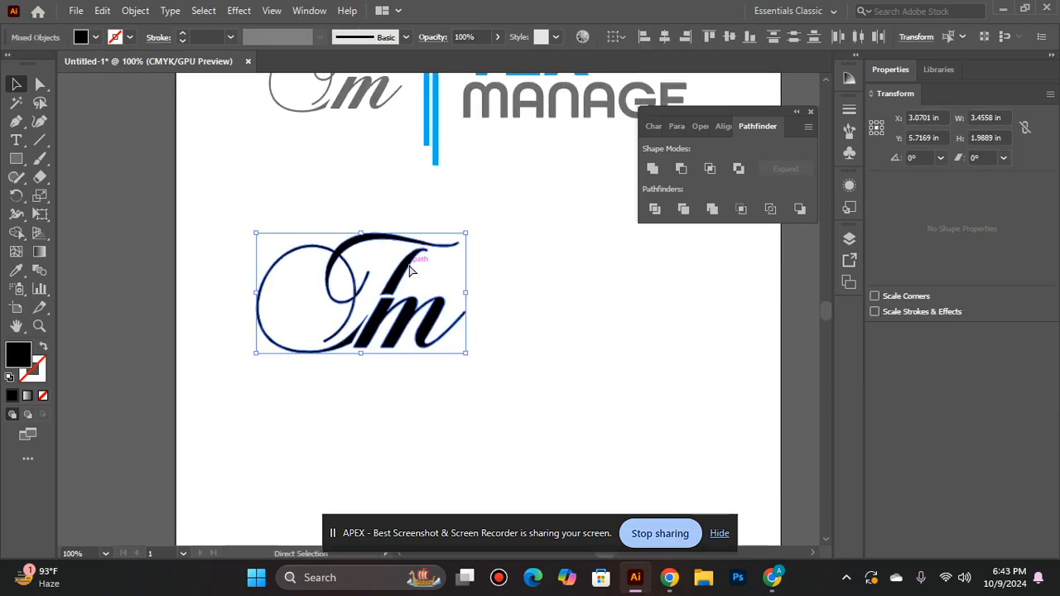
{"action": "key", "text": "ctrl+g"}
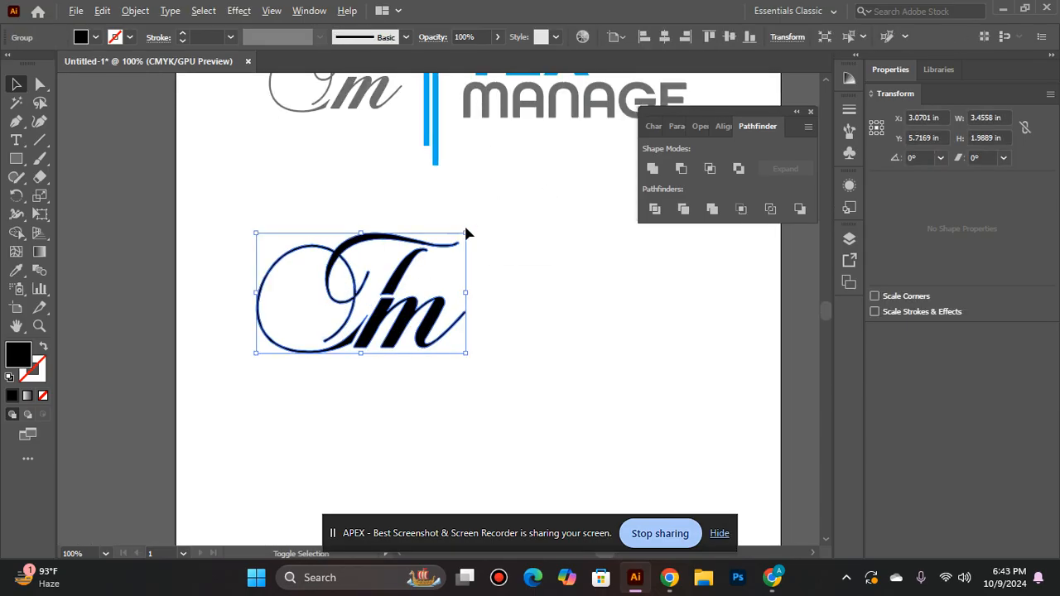
{"action": "left_click_drag", "start_coordinate": [470, 235], "coordinate": [443, 232]}
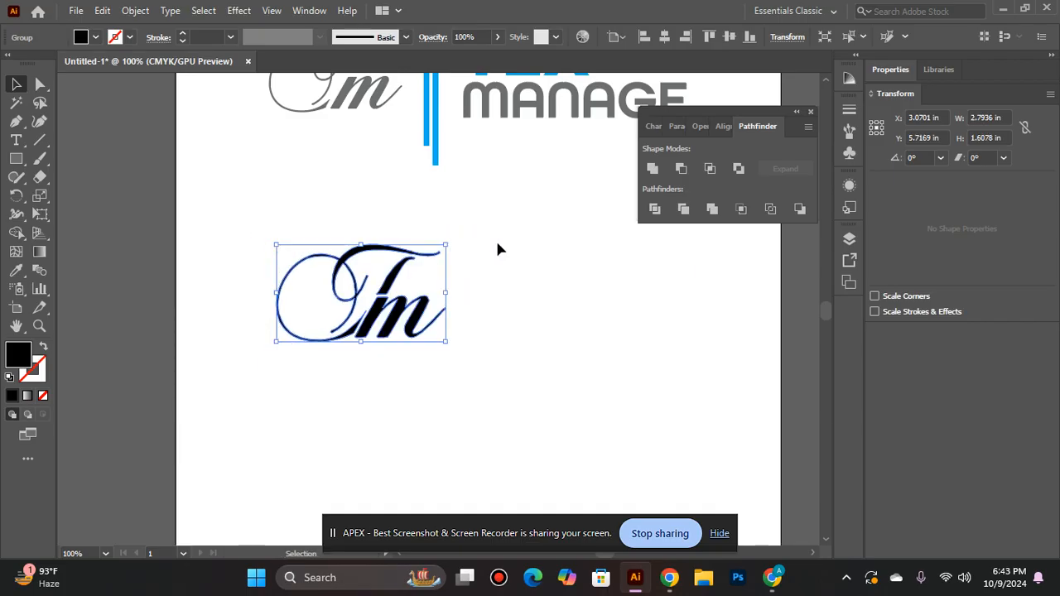
{"action": "left_click", "coordinate": [497, 244]}
- Add the text "TEX" beside the black monogram and set it in All Round Gothic Bold
{"action": "left_click_drag", "start_coordinate": [541, 177], "coordinate": [491, 271]}
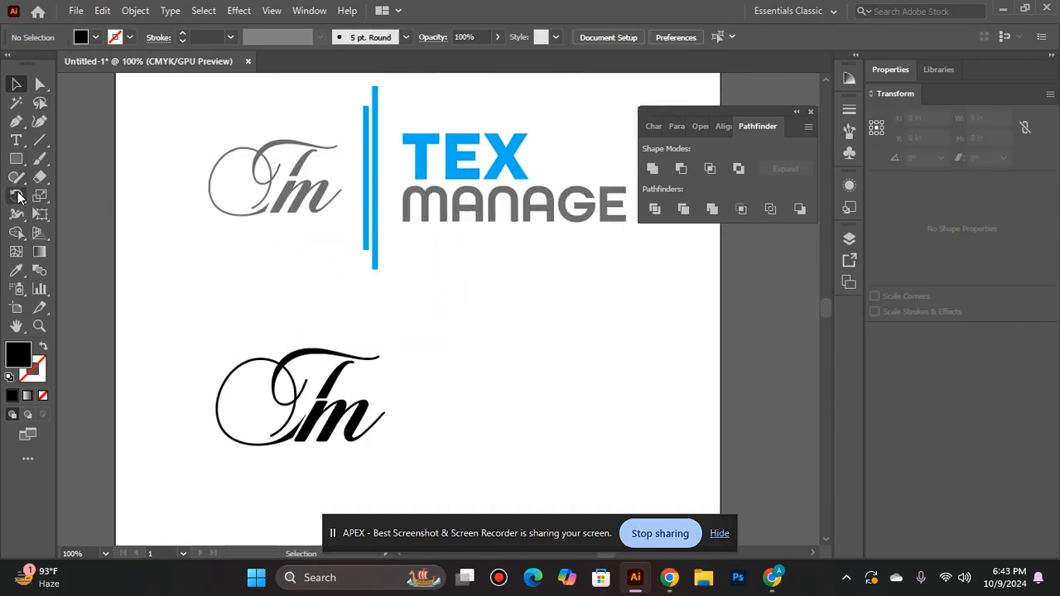
{"action": "left_click", "coordinate": [16, 143]}
{"action": "left_click", "coordinate": [459, 369]}
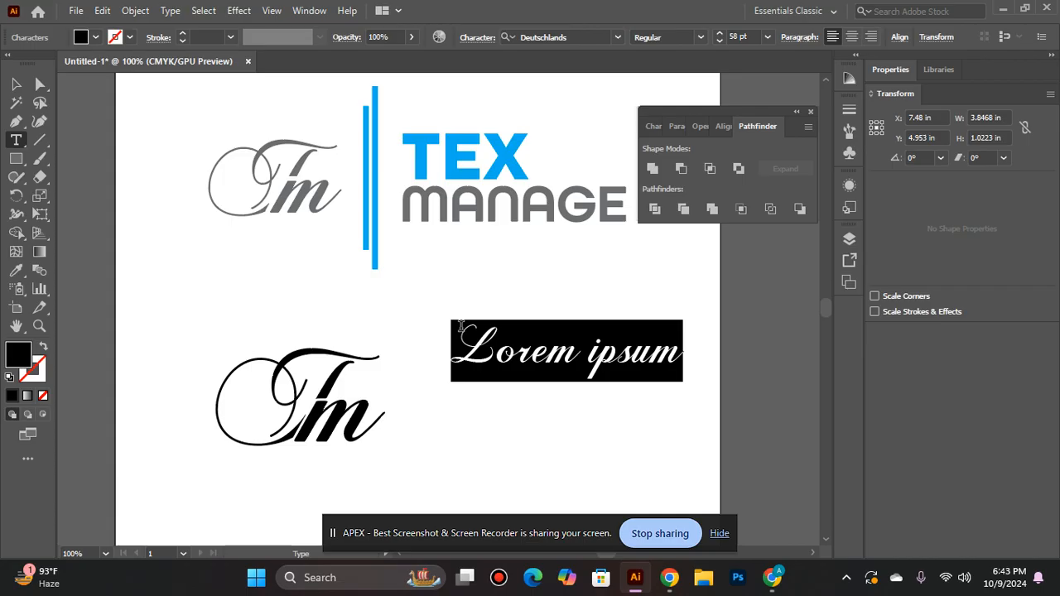
{"action": "key", "text": "BackSpace"}
{"action": "type", "text": "TEX"}
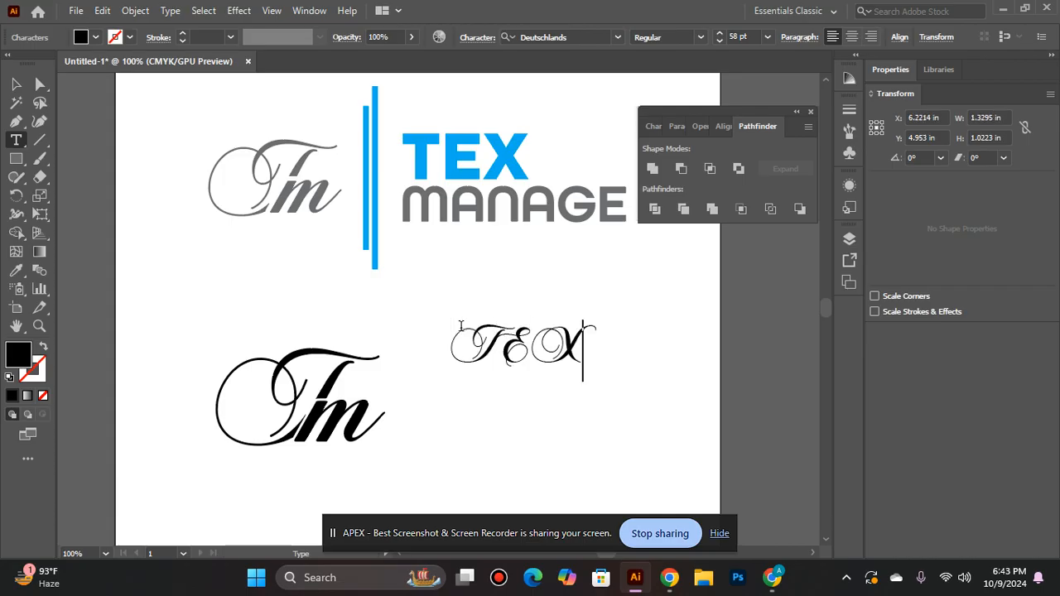
{"action": "key", "text": "Escape"}
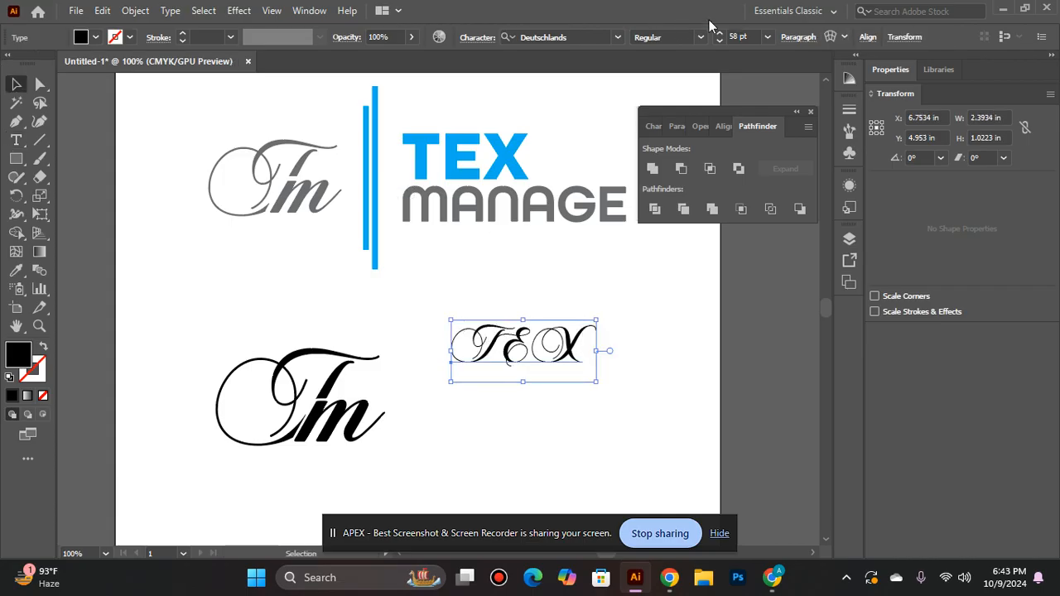
{"action": "left_click", "coordinate": [618, 37]}
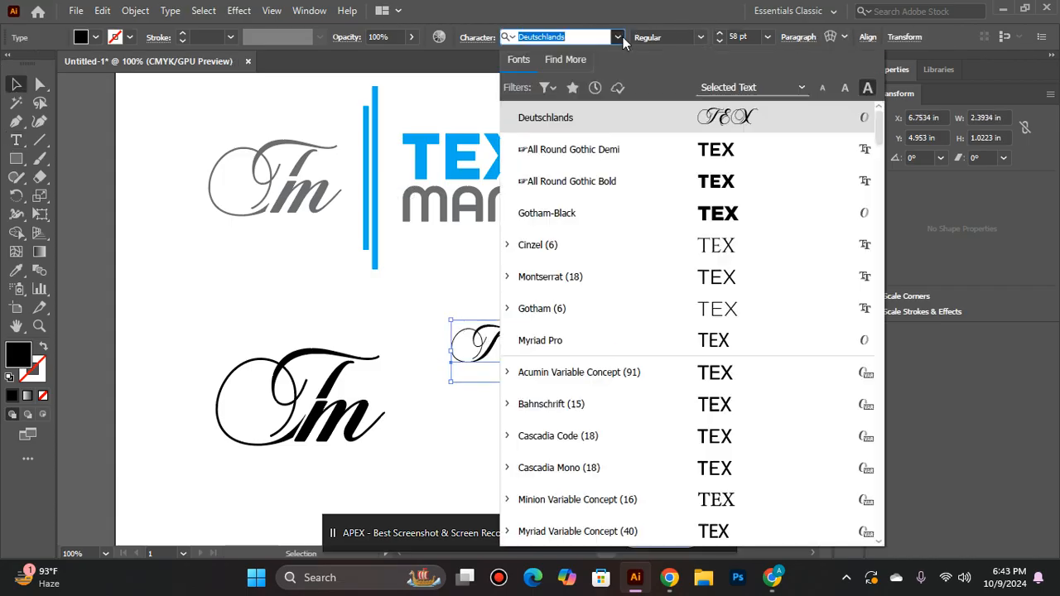
{"action": "left_click", "coordinate": [675, 177]}
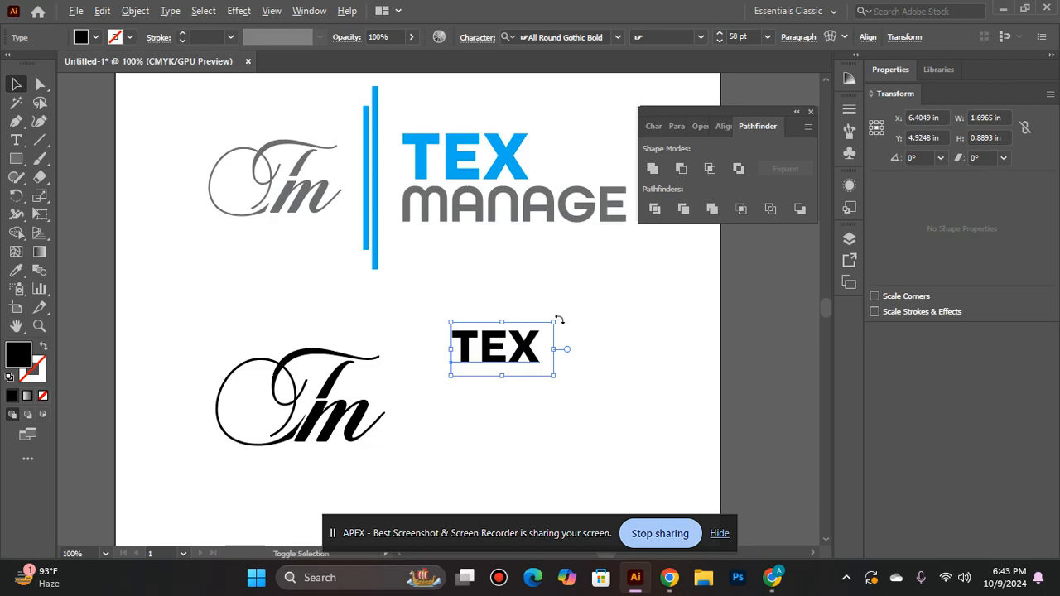
- Enlarge the black TEX text to about 140 pt and move the black Tm monogram up and left to make room
{"action": "left_click_drag", "start_coordinate": [553, 321], "coordinate": [627, 285]}
{"action": "left_click_drag", "start_coordinate": [334, 425], "coordinate": [239, 372]}
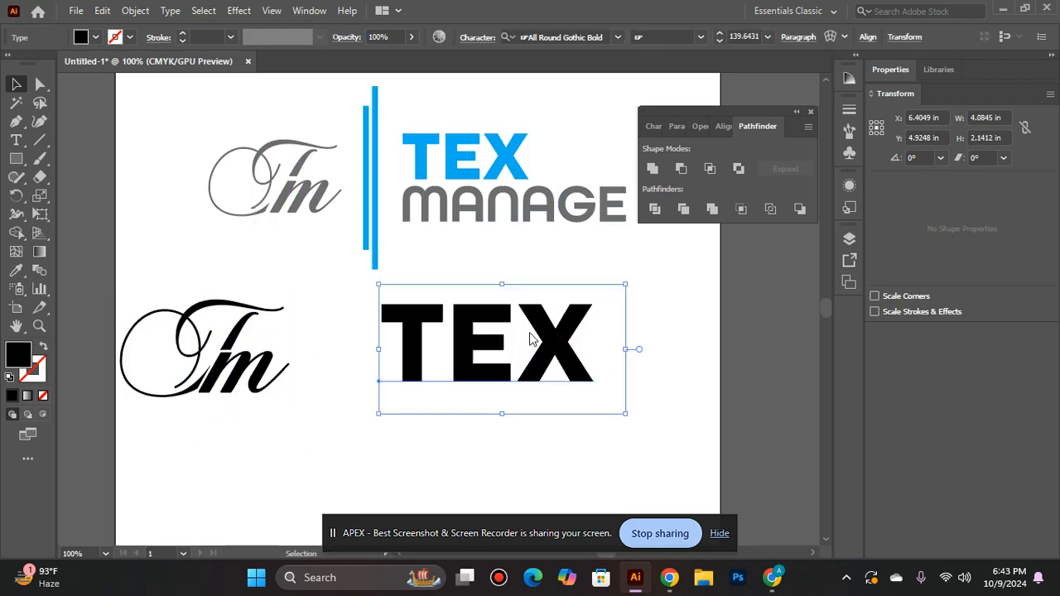
{"action": "right_click", "coordinate": [530, 334]}
{"action": "left_click", "coordinate": [419, 439]}
{"action": "left_click", "coordinate": [417, 442]}
- Duplicate the black TEX text directly below itself and change the copy's wording to "MANAGE"
{"action": "scroll", "coordinate": [442, 370], "scroll_direction": "down", "scroll_amount": 1}
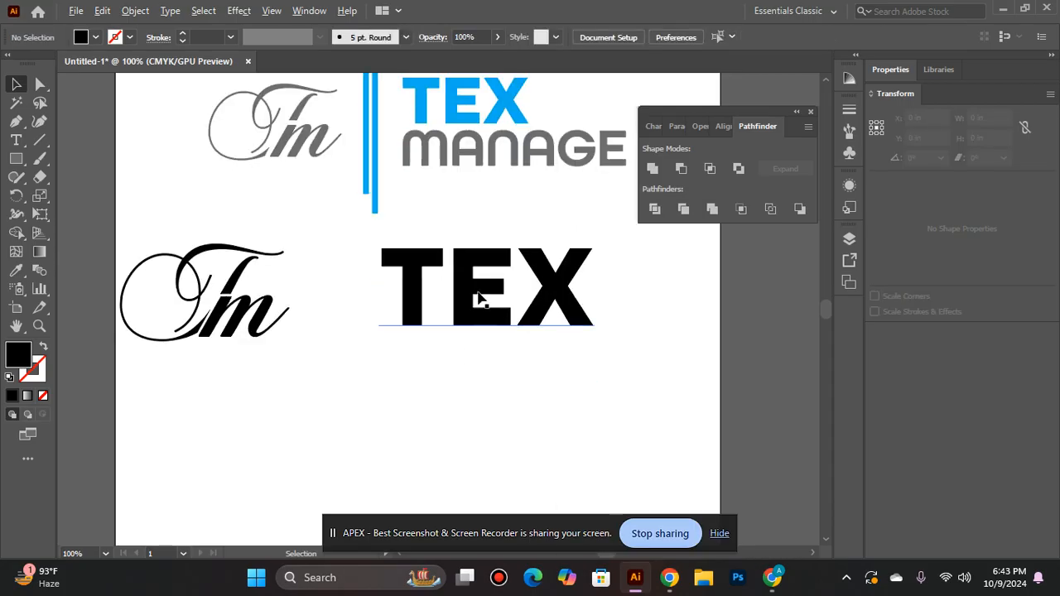
{"action": "left_click_drag", "start_coordinate": [479, 297], "coordinate": [478, 394]}
{"action": "left_click", "coordinate": [18, 144]}
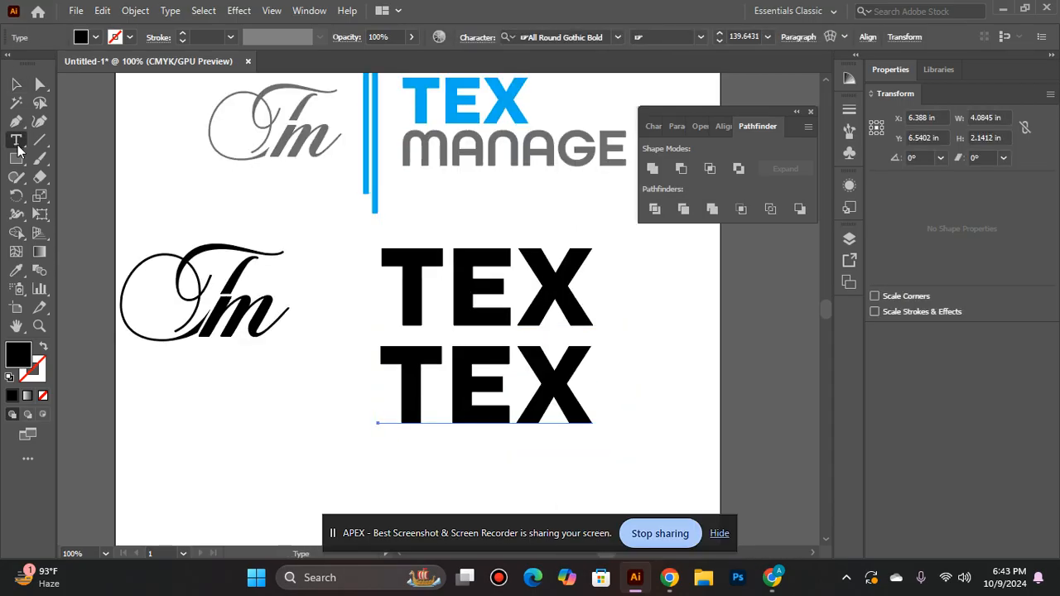
{"action": "left_click", "coordinate": [568, 396]}
{"action": "key", "text": "BackSpace"}
{"action": "key", "text": "BackSpace"}
{"action": "key", "text": "BackSpace"}
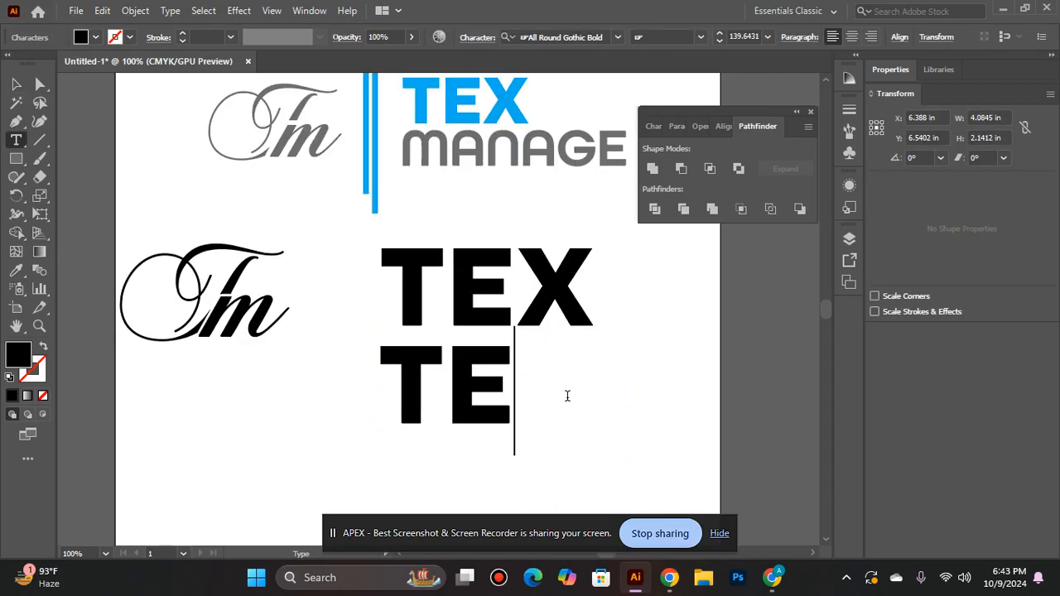
{"action": "type", "text": "MANAG"}
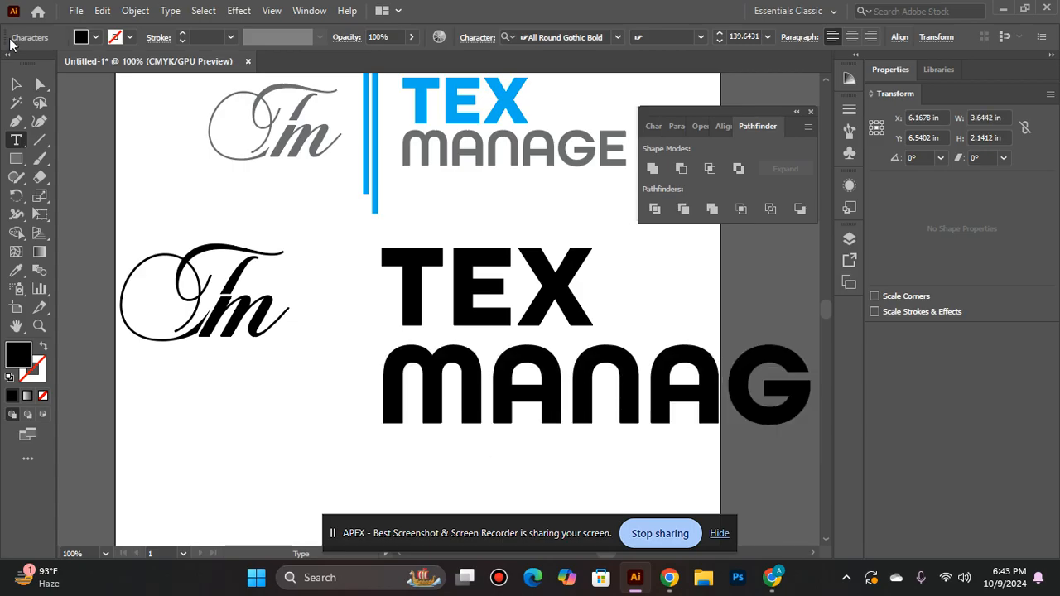
{"action": "key", "text": "Escape"}
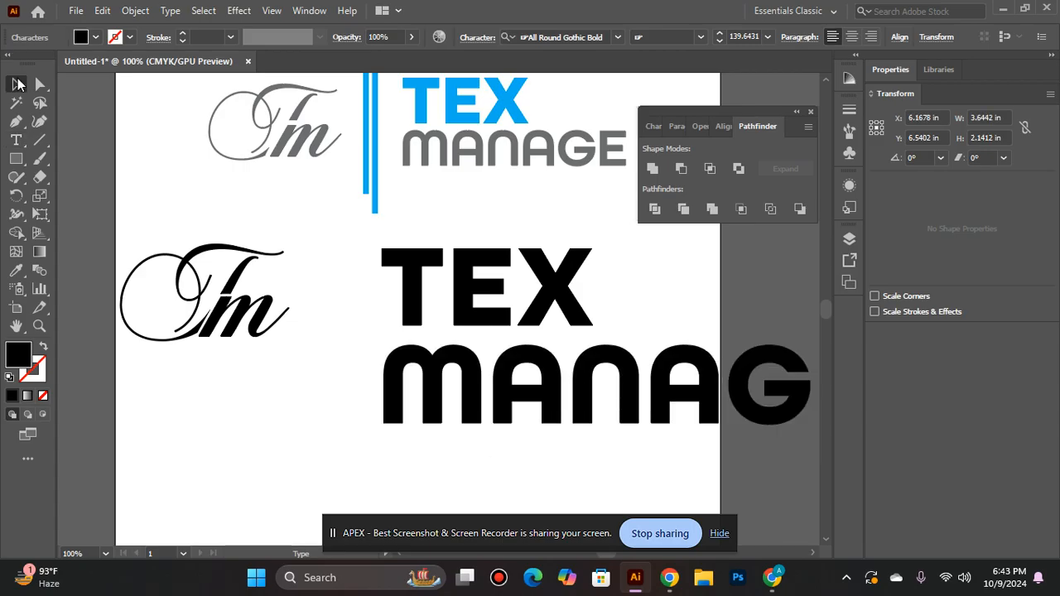
- Set the black MANAGE text to 99 pt in All Round Gothic Demi
{"action": "left_click", "coordinate": [720, 42]}
{"action": "left_click", "coordinate": [720, 42]}
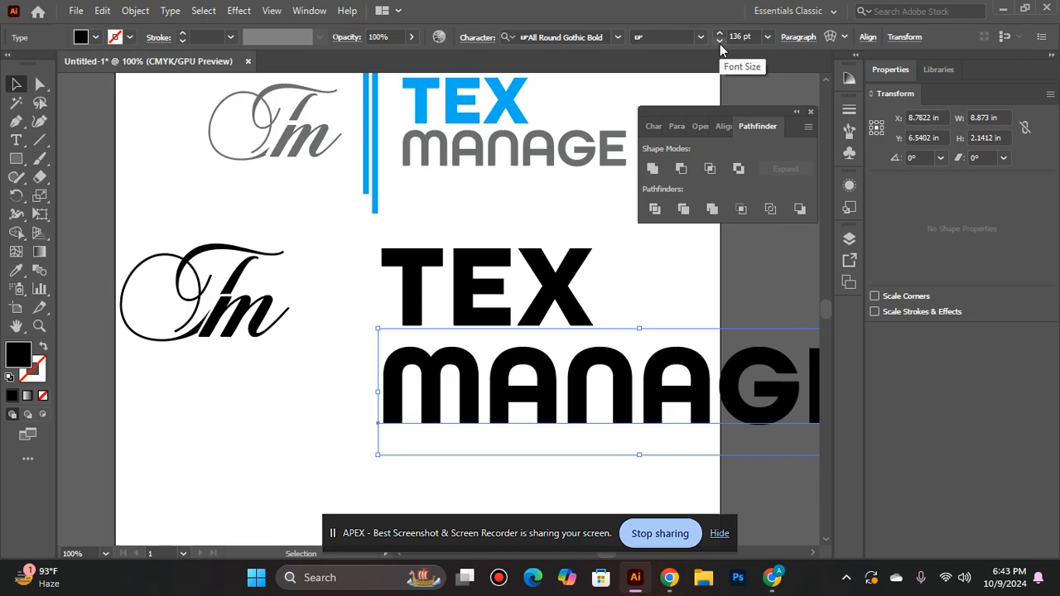
{"action": "left_click", "coordinate": [719, 41]}
{"action": "left_click", "coordinate": [720, 41]}
{"action": "left_click", "coordinate": [720, 41]}
{"action": "left_click", "coordinate": [720, 41]}
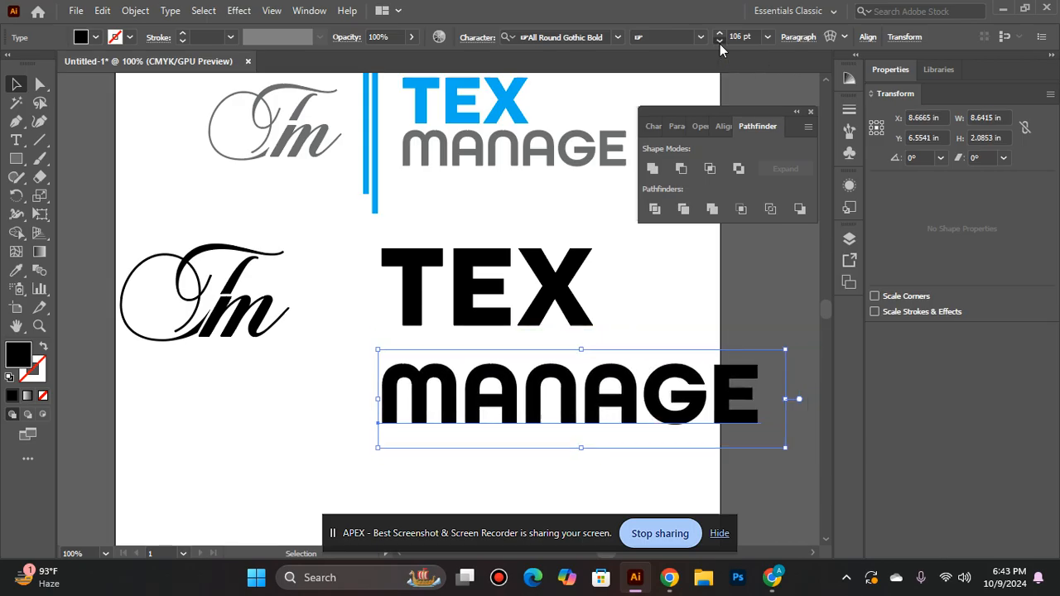
{"action": "left_click", "coordinate": [720, 41]}
{"action": "left_click", "coordinate": [719, 41]}
{"action": "left_click", "coordinate": [617, 36]}
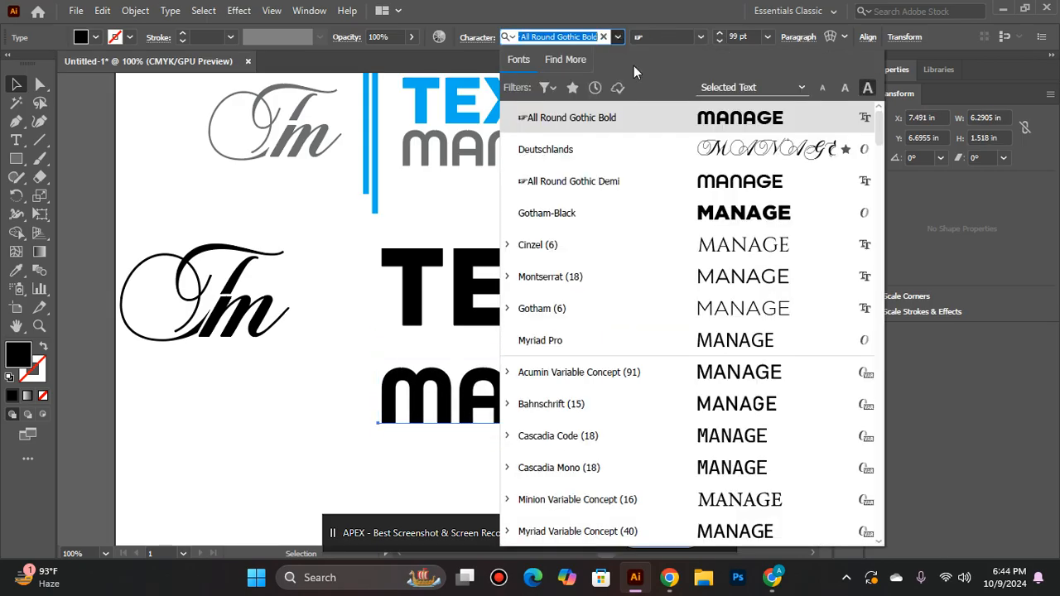
{"action": "left_click", "coordinate": [653, 186]}
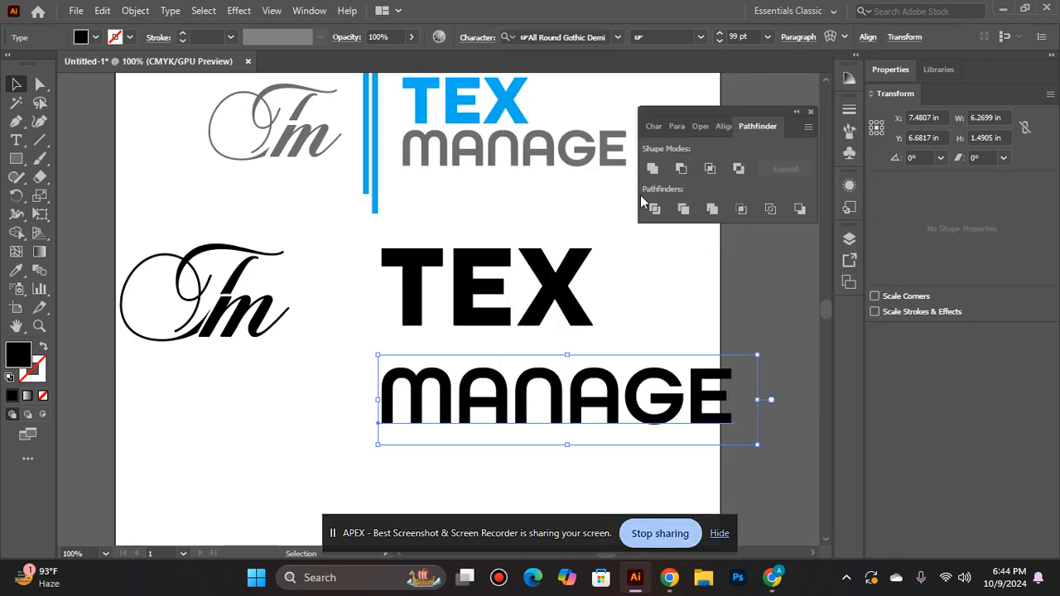
- Align the left edges of the black TEX and MANAGE texts
{"action": "left_click", "coordinate": [586, 308], "text": "shift"}
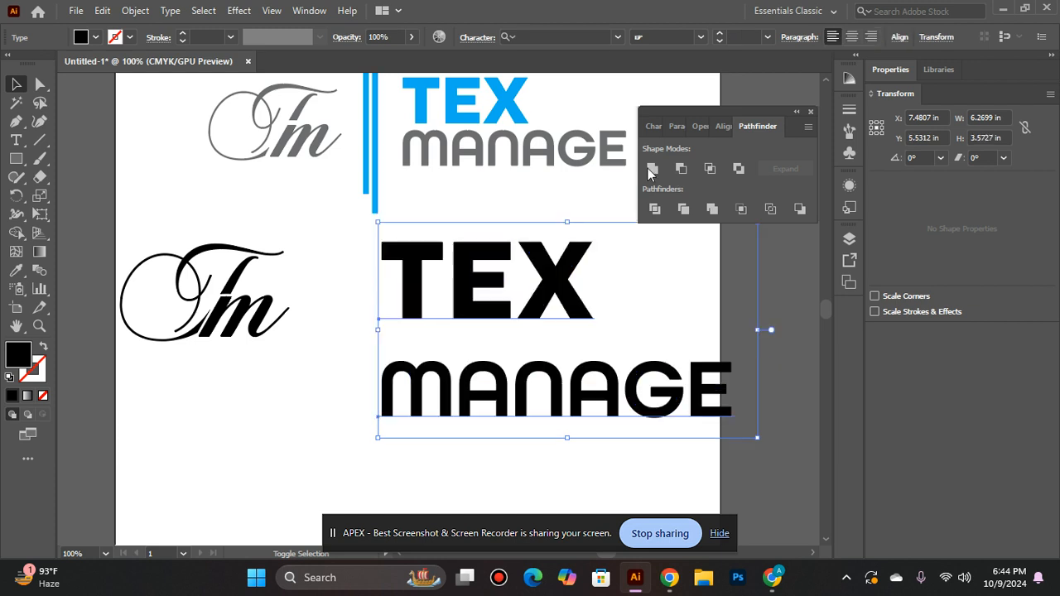
{"action": "left_click", "coordinate": [724, 126]}
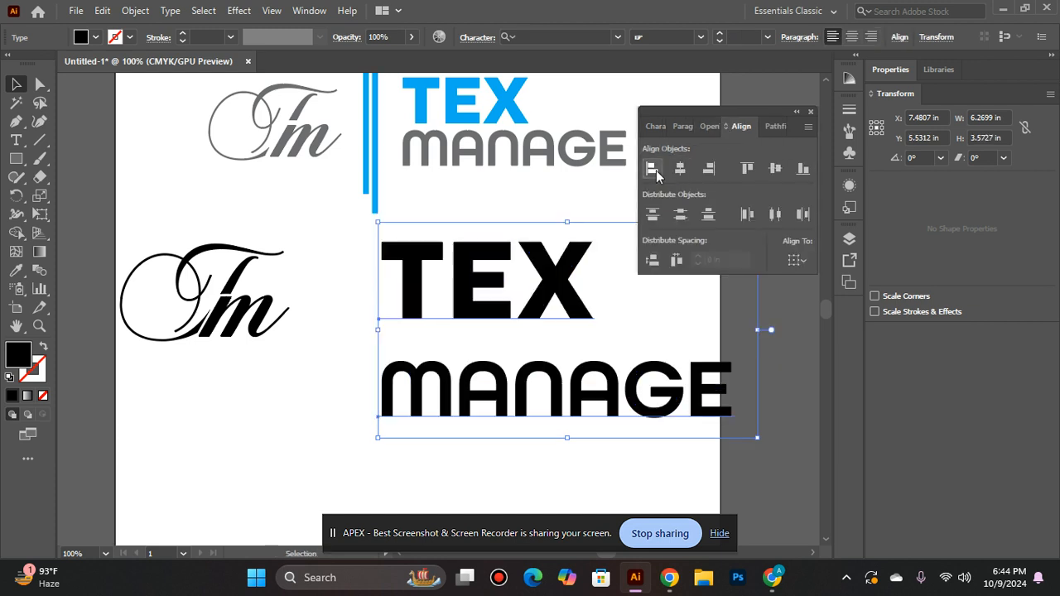
{"action": "left_click", "coordinate": [483, 464]}
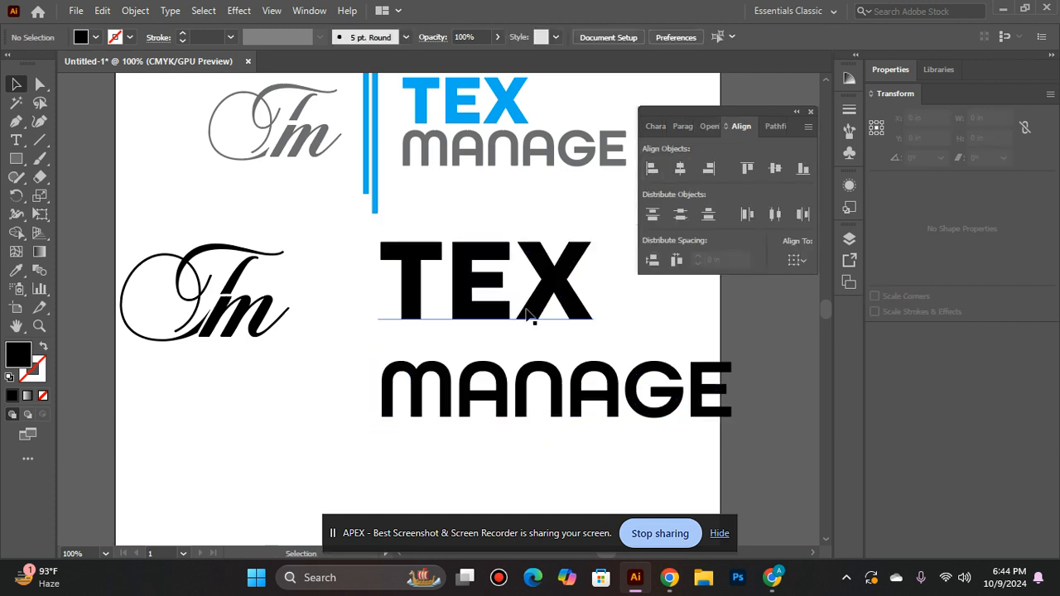
- Reduce the black MANAGE text to 91 pt
{"action": "left_click", "coordinate": [546, 390]}
{"action": "left_click", "coordinate": [719, 42]}
{"action": "left_click", "coordinate": [719, 42]}
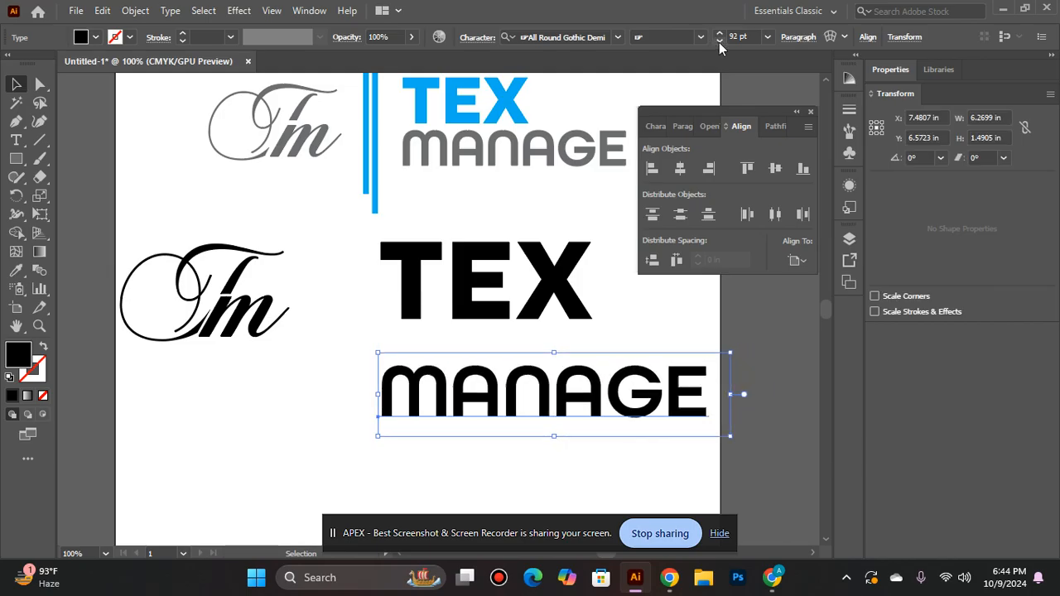
{"action": "left_click", "coordinate": [719, 42]}
- Reduce the black TEX text to 106 pt and move it down to sit just above MANAGE
{"action": "left_click", "coordinate": [515, 284]}
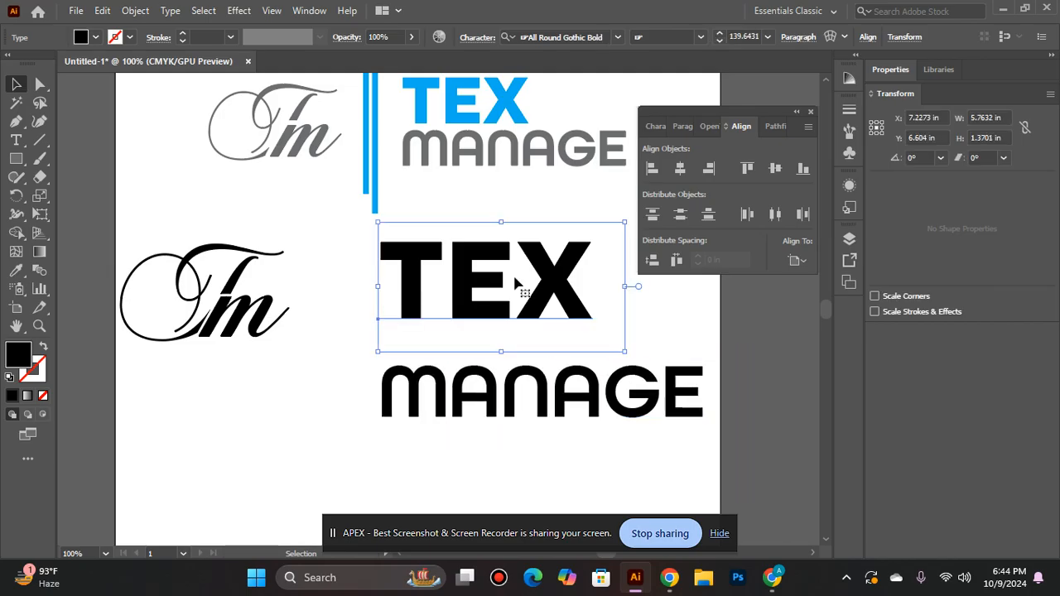
{"action": "left_click", "coordinate": [719, 42]}
{"action": "left_click", "coordinate": [719, 42]}
{"action": "left_click", "coordinate": [719, 42]}
{"action": "left_click", "coordinate": [719, 43]}
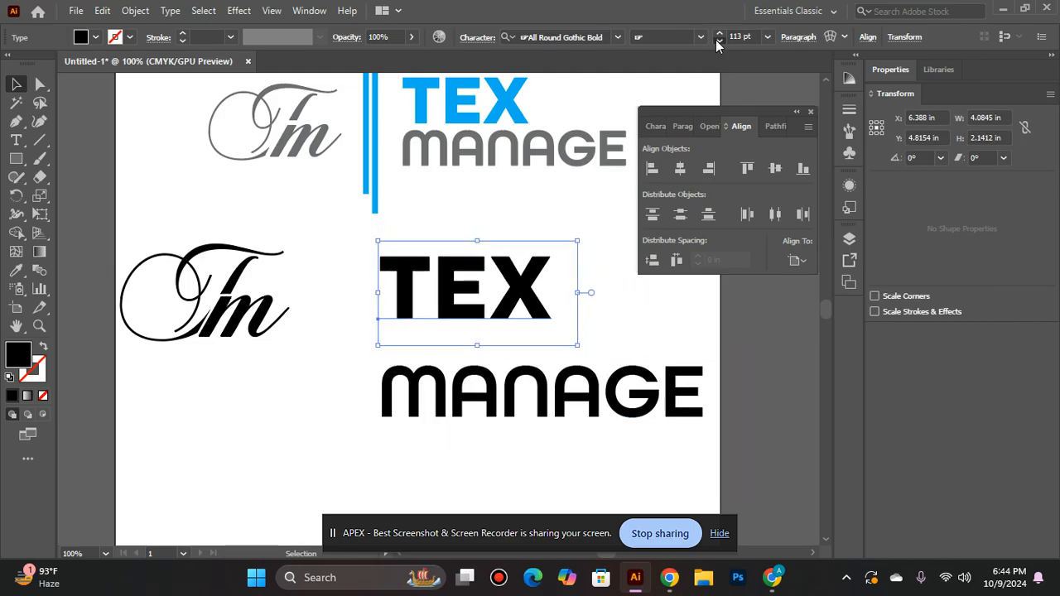
{"action": "left_click", "coordinate": [717, 43]}
{"action": "left_click_drag", "start_coordinate": [452, 295], "coordinate": [451, 330]}
{"action": "left_click", "coordinate": [334, 386]}
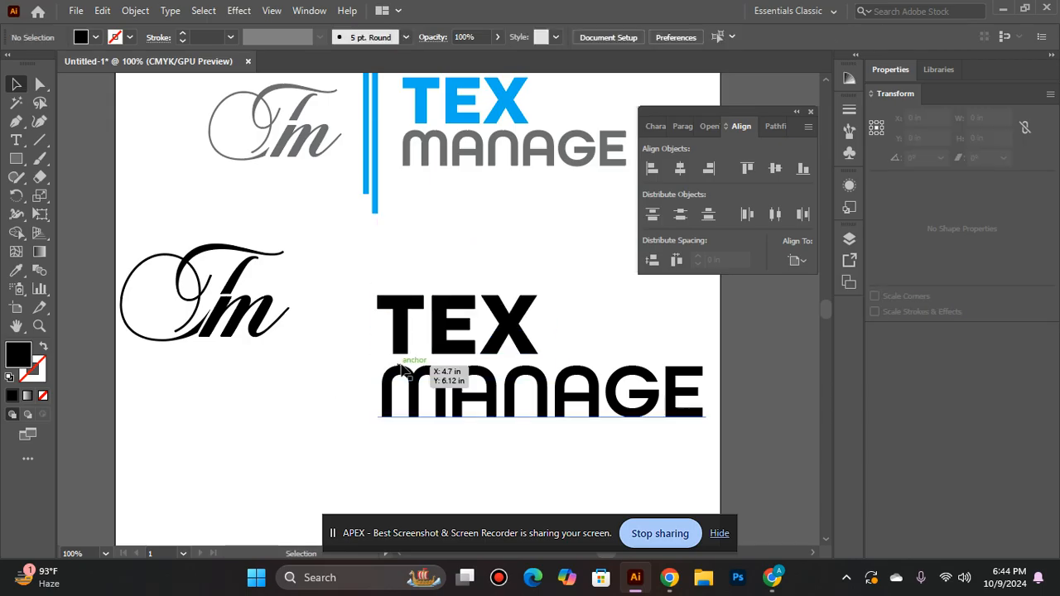
- Convert the black TEX and MANAGE texts to outlines and align their left edges
{"action": "left_click", "coordinate": [473, 332]}
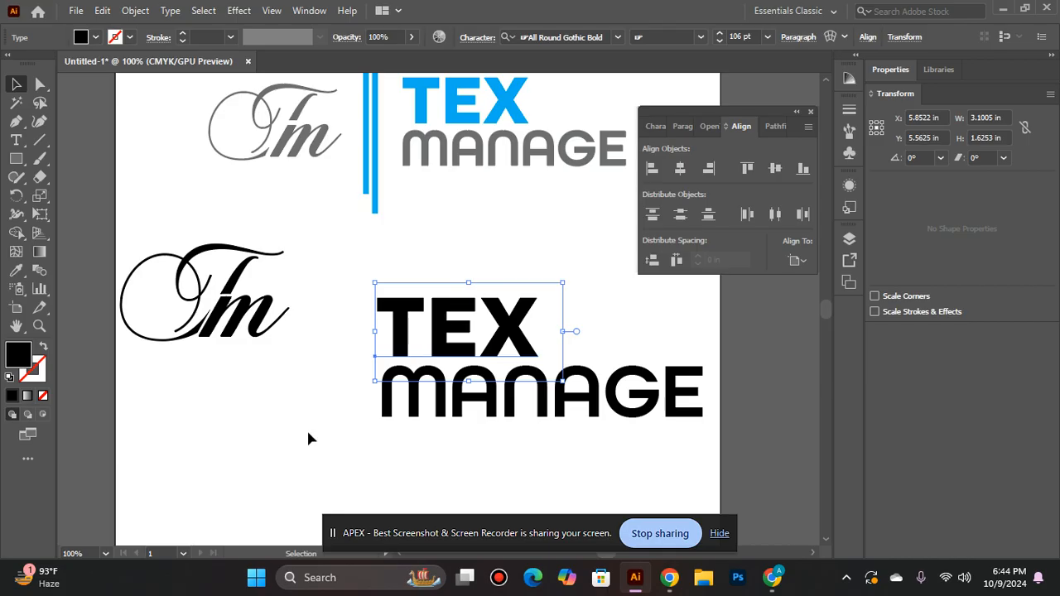
{"action": "right_click", "coordinate": [477, 308]}
{"action": "left_click", "coordinate": [556, 340]}
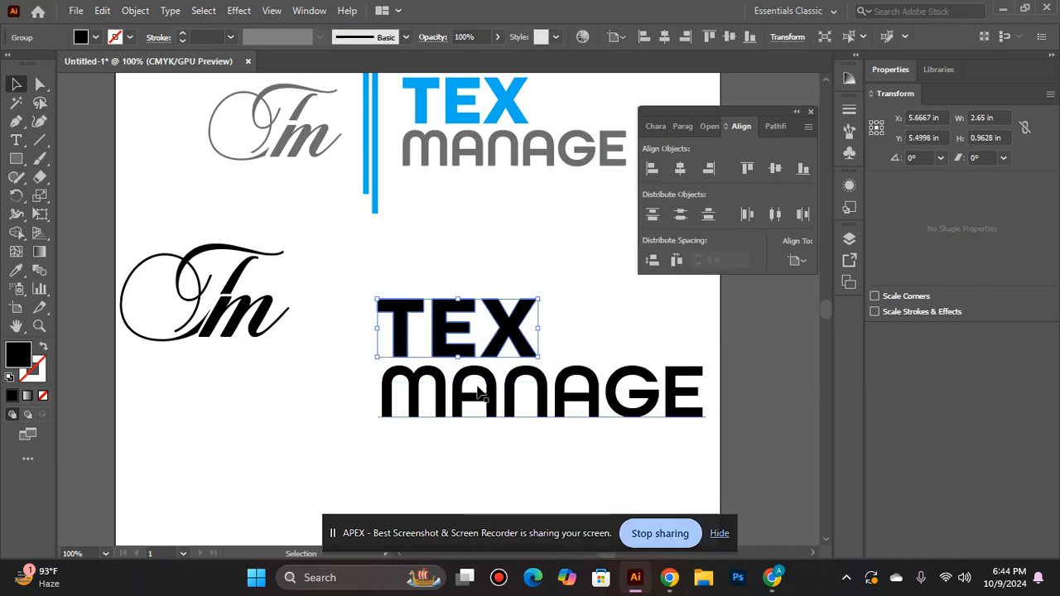
{"action": "left_click", "coordinate": [478, 394]}
{"action": "right_click", "coordinate": [479, 387]}
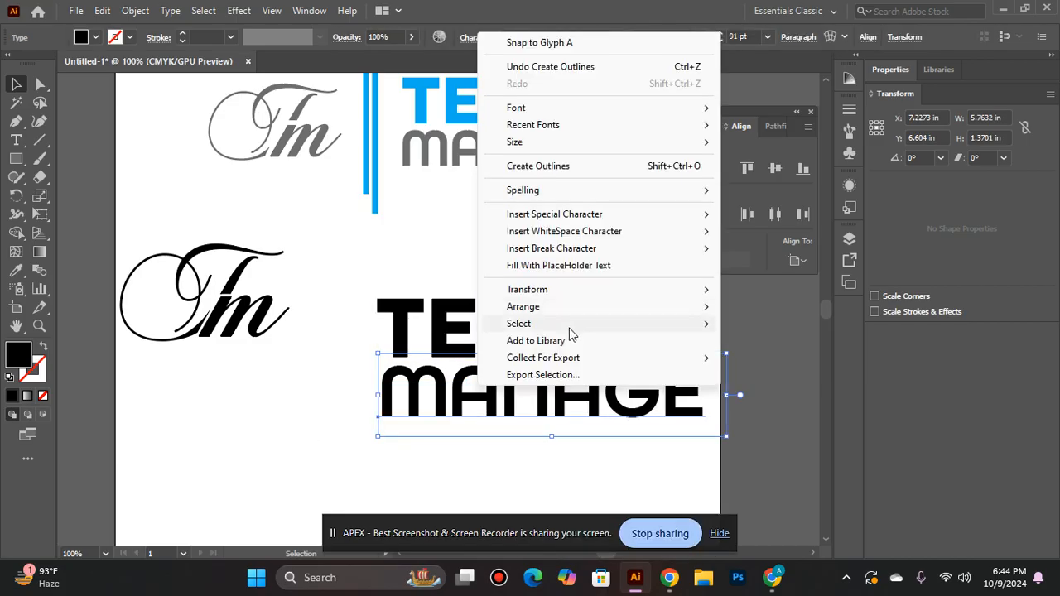
{"action": "left_click", "coordinate": [537, 166]}
{"action": "left_click", "coordinate": [464, 327], "text": "shift"}
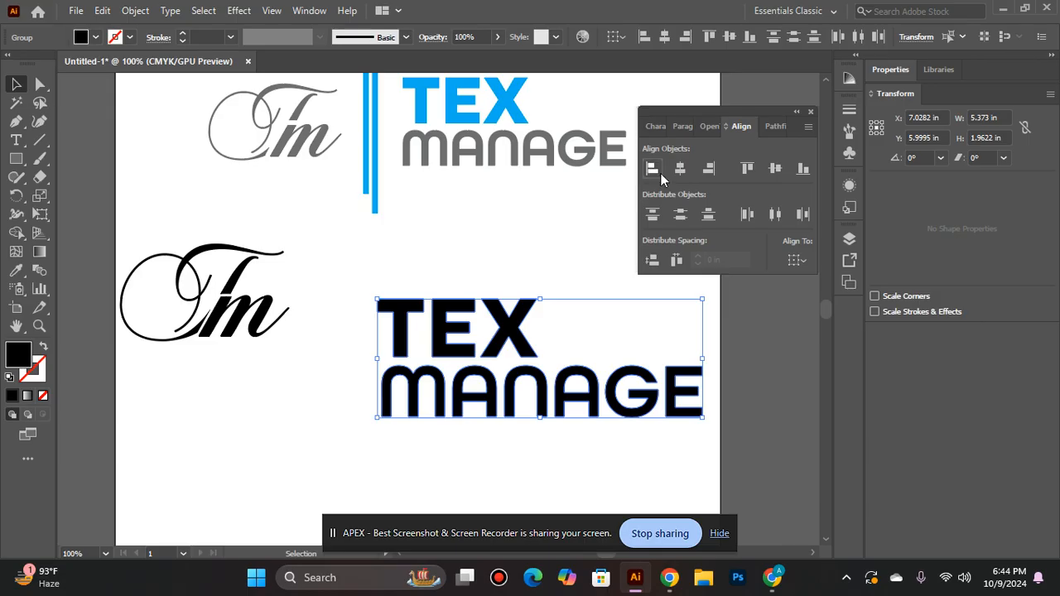
{"action": "left_click", "coordinate": [660, 173]}
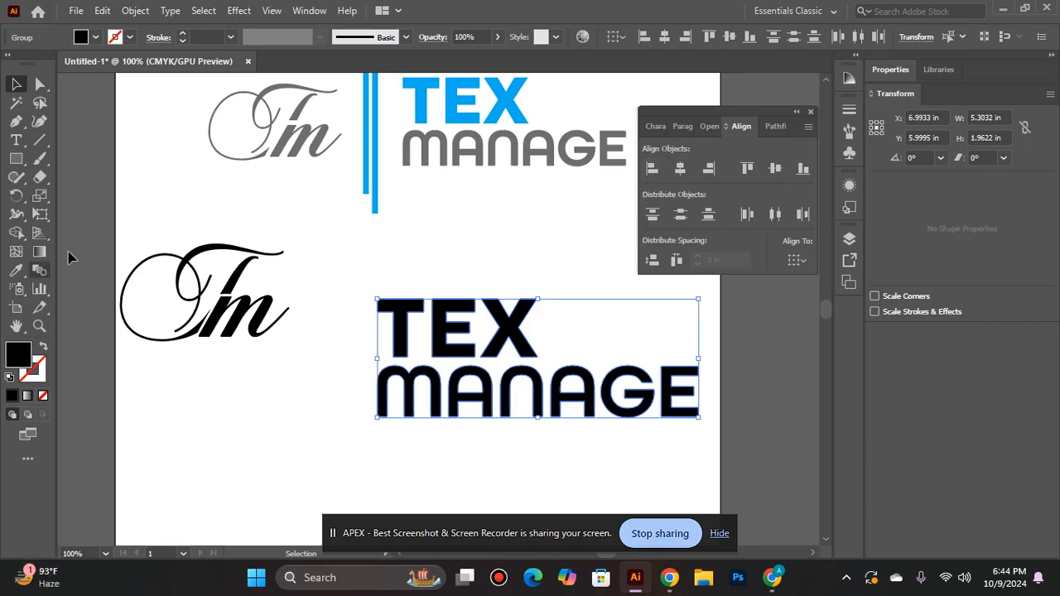
- Fill the outlined black TEX and MANAGE with the blue sampled from the reference logo's TEX
{"action": "left_click", "coordinate": [19, 282]}
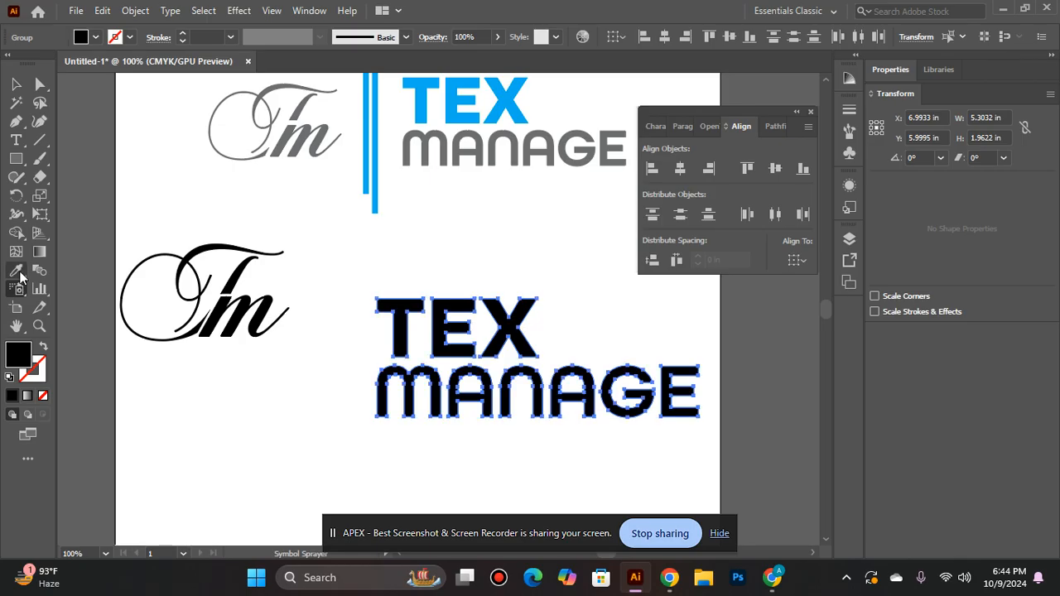
{"action": "left_click", "coordinate": [17, 272]}
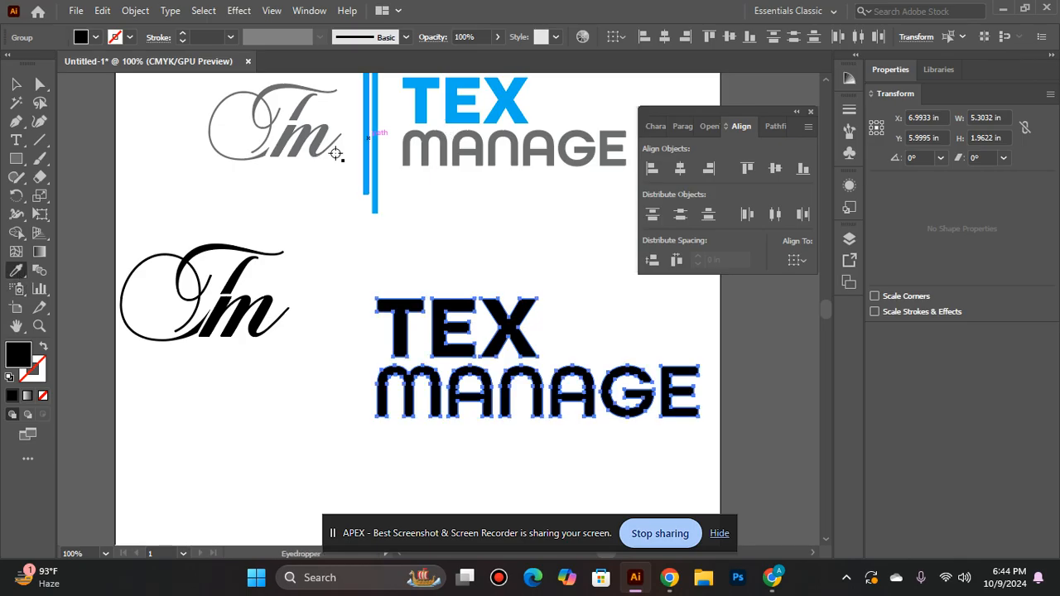
{"action": "left_click", "coordinate": [418, 103]}
{"action": "key", "text": "v"}
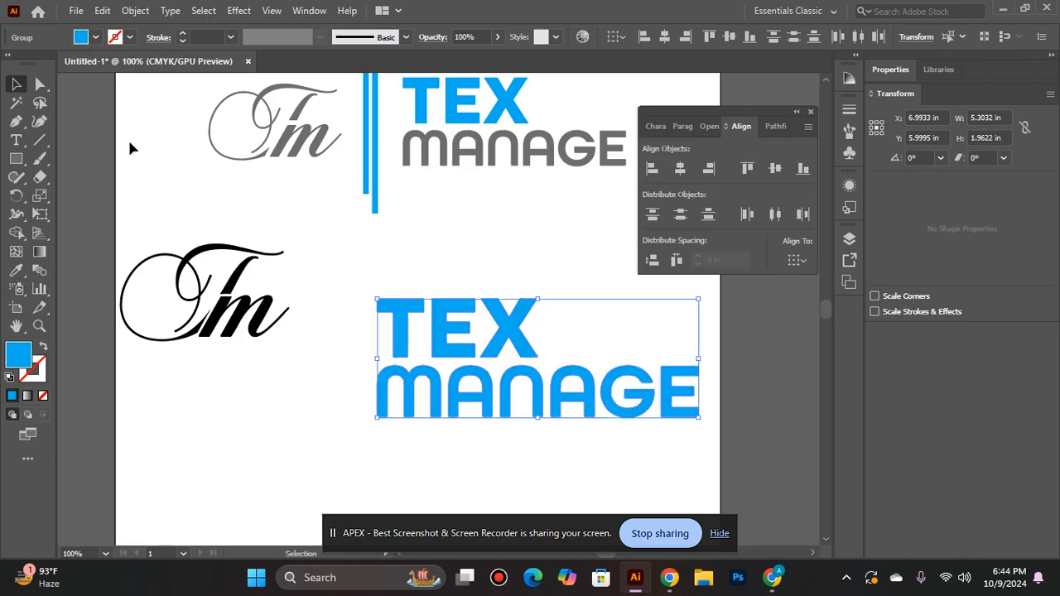
{"action": "left_click", "coordinate": [285, 207]}
- Recolor the lower MANAGE outlines with the gray sampled from the reference logo's MANAGE
{"action": "left_click", "coordinate": [457, 407]}
{"action": "key", "text": "i"}
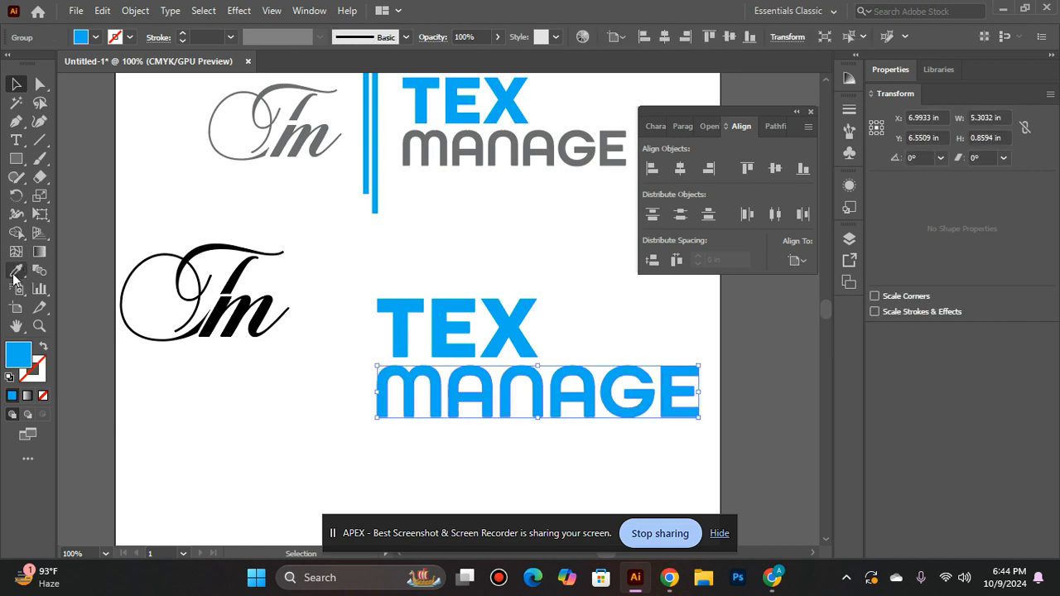
{"action": "left_click", "coordinate": [557, 159]}
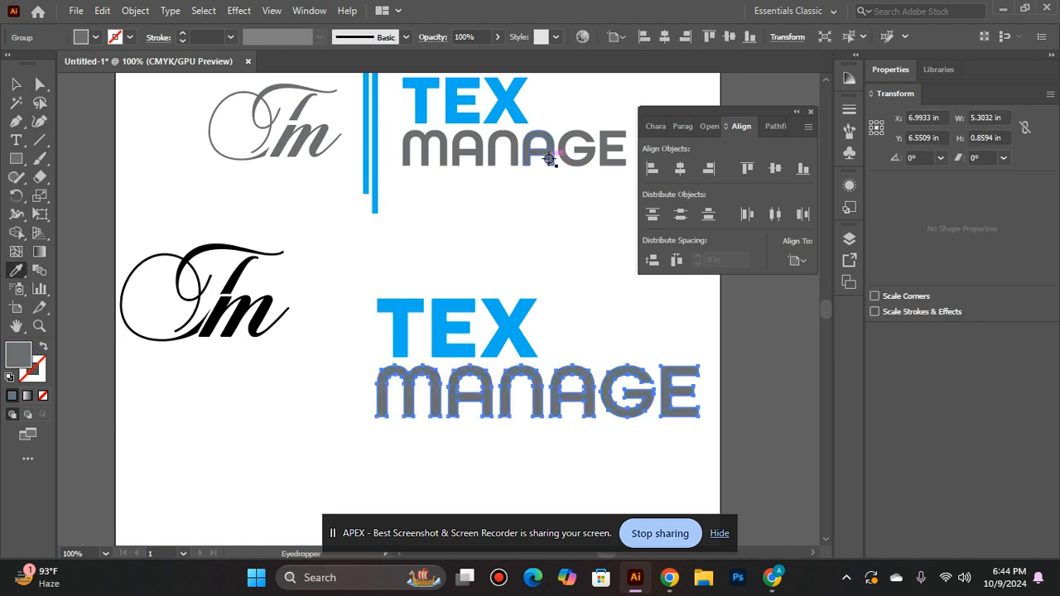
{"action": "left_click", "coordinate": [18, 86]}
{"action": "left_click", "coordinate": [330, 246]}
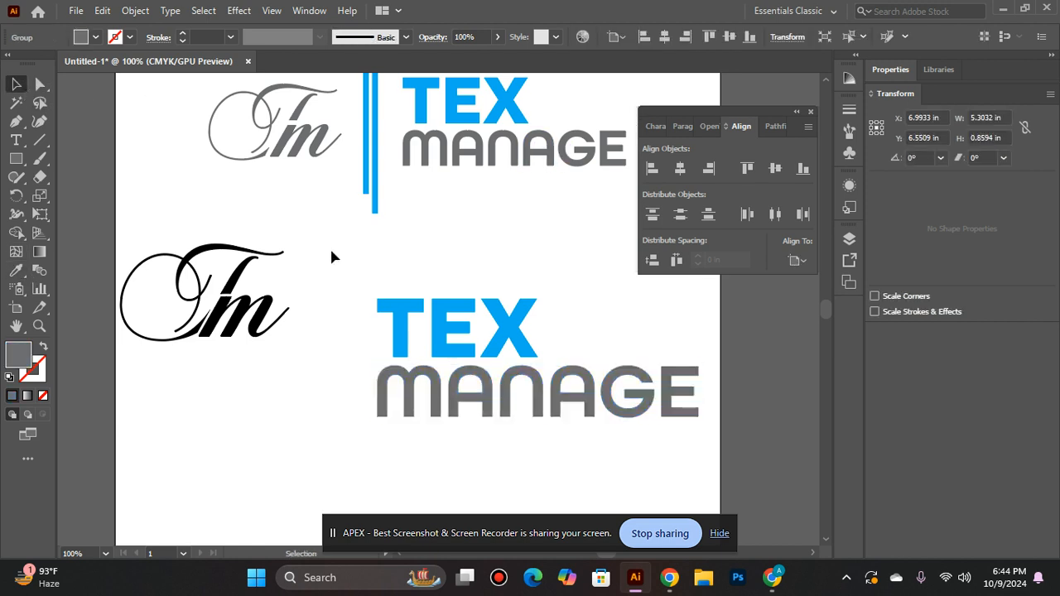
- Move the lower TEX and MANAGE outlines slightly left and scale them down together around their center to about 2.97 in wide
{"action": "left_click", "coordinate": [490, 345]}
{"action": "left_click", "coordinate": [509, 392], "text": "shift"}
{"action": "left_click_drag", "start_coordinate": [508, 393], "coordinate": [500, 392]}
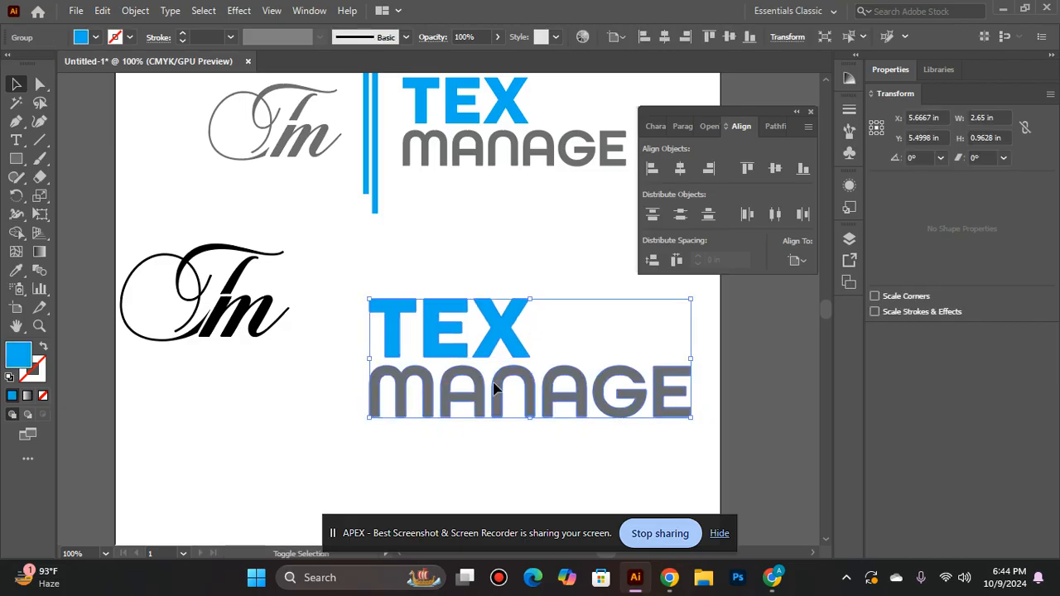
{"action": "left_click", "coordinate": [553, 265]}
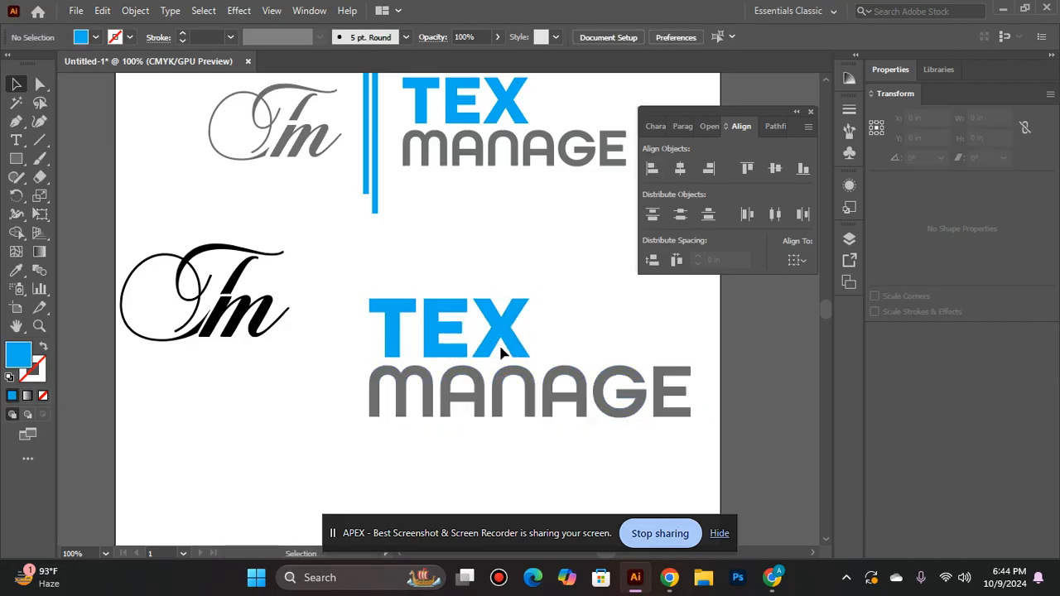
{"action": "left_click", "coordinate": [509, 311]}
{"action": "left_click", "coordinate": [536, 396], "text": "shift"}
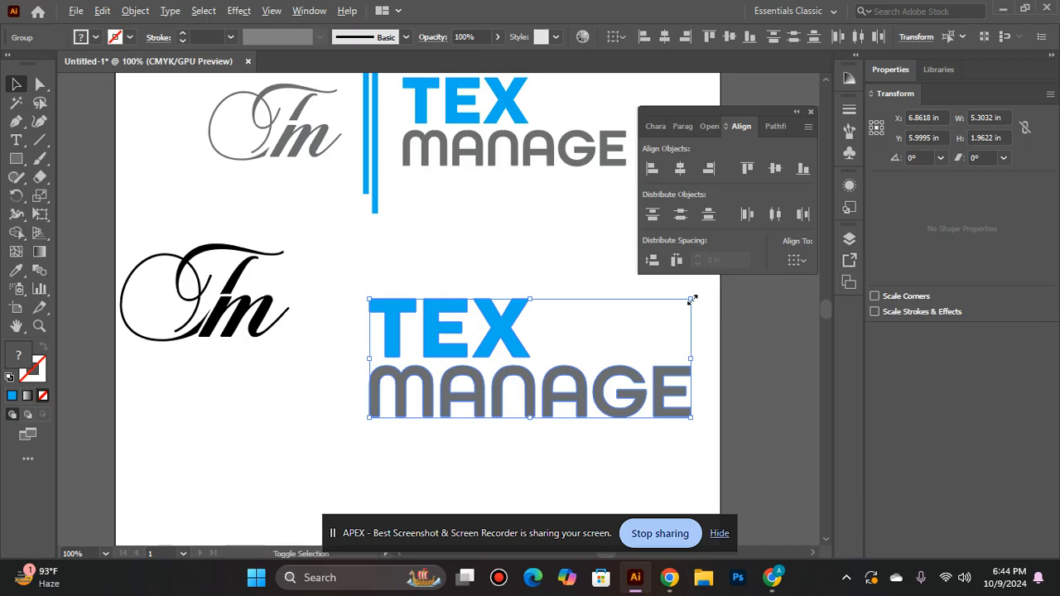
{"action": "left_click_drag", "start_coordinate": [692, 302], "coordinate": [613, 294]}
{"action": "left_click", "coordinate": [611, 293]}
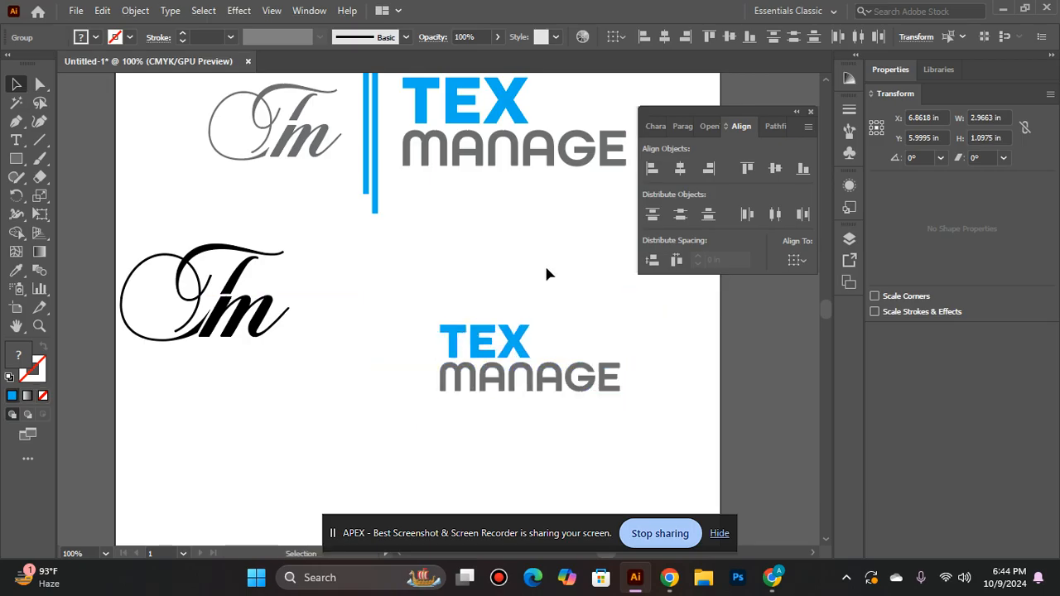
- Draw a vertical line about 2.55 in long between the black Tm monogram and the lower TEX MANAGE wordmark
{"action": "left_click", "coordinate": [42, 140]}
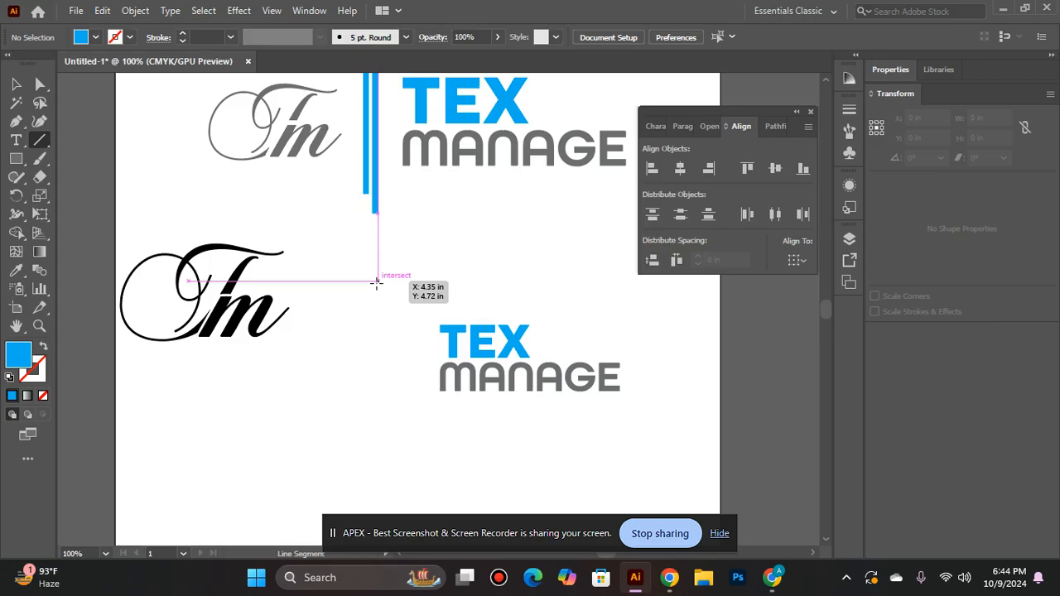
{"action": "left_click_drag", "start_coordinate": [377, 282], "coordinate": [392, 435]}
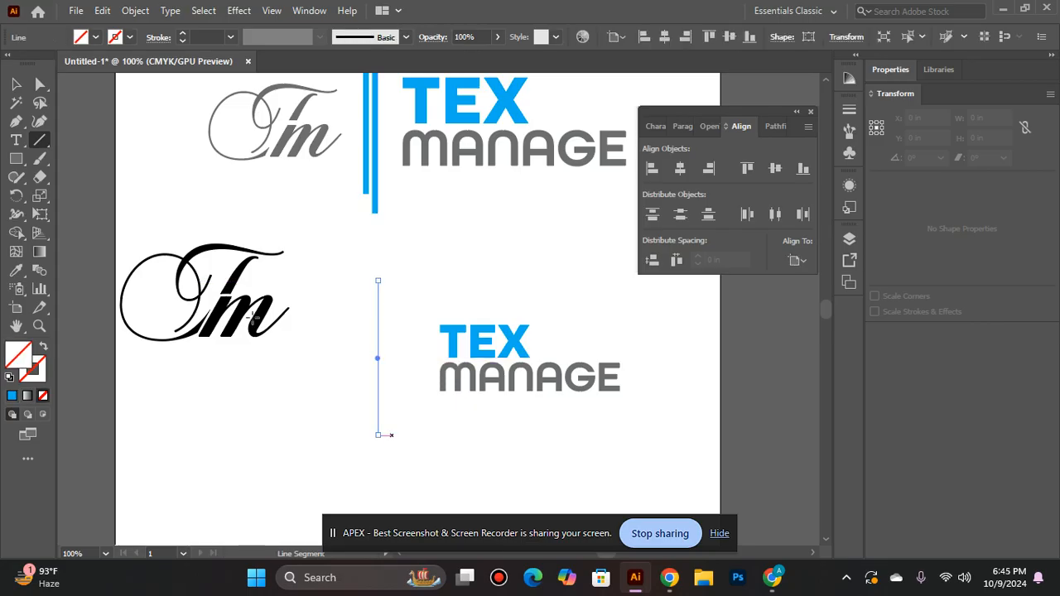
{"action": "left_click", "coordinate": [15, 84]}
- Give the vertical line a 3 pt stroke and expand it into a filled shape
{"action": "left_click", "coordinate": [237, 37]}
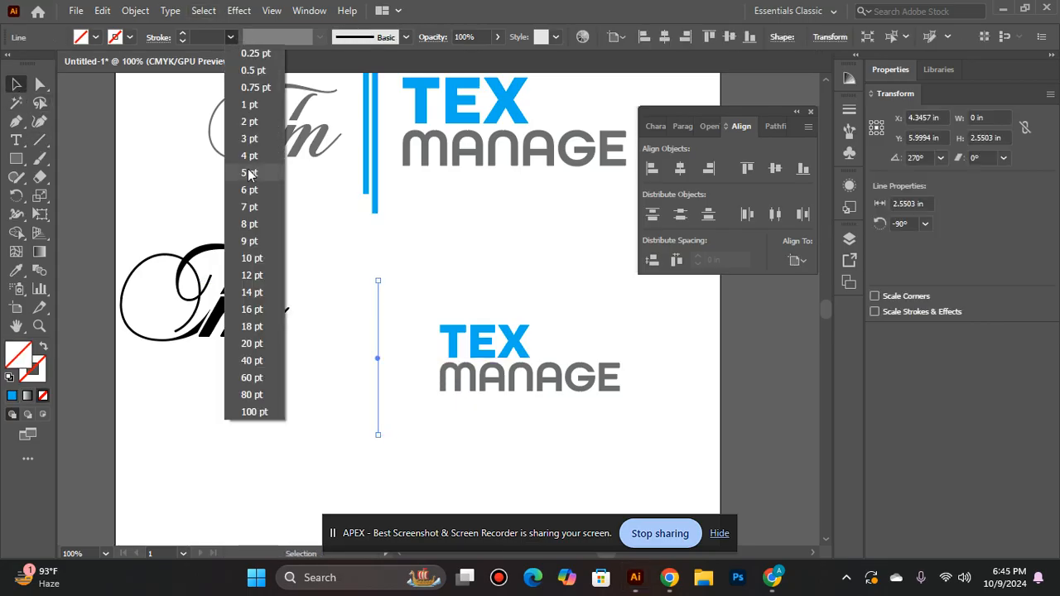
{"action": "left_click", "coordinate": [242, 154]}
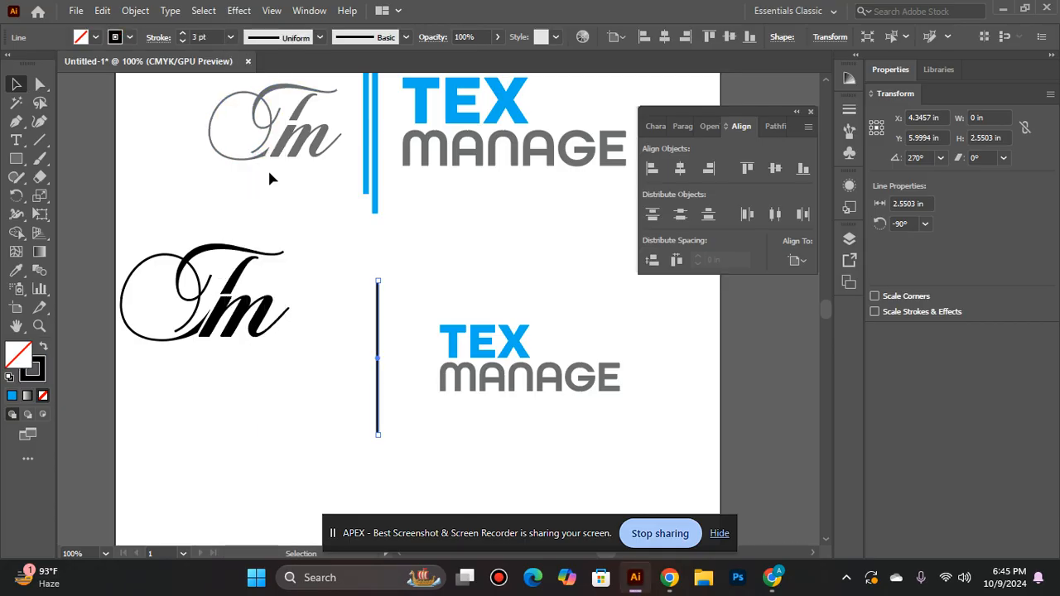
{"action": "left_click", "coordinate": [232, 37]}
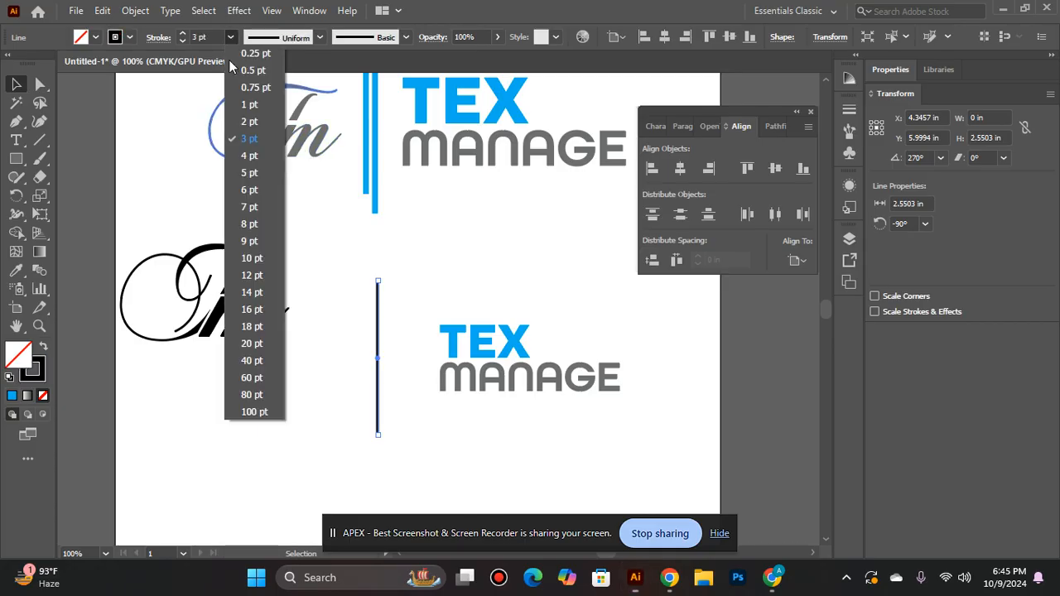
{"action": "left_click", "coordinate": [154, 5]}
{"action": "left_click", "coordinate": [127, 8]}
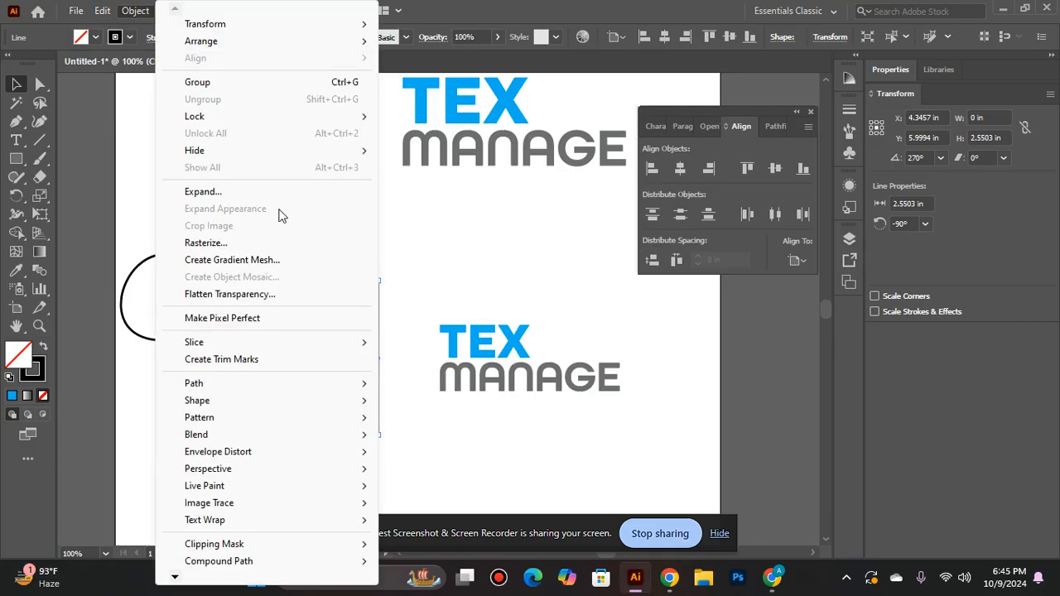
{"action": "left_click", "coordinate": [256, 192]}
{"action": "left_click", "coordinate": [489, 383]}
{"action": "left_click", "coordinate": [465, 445]}
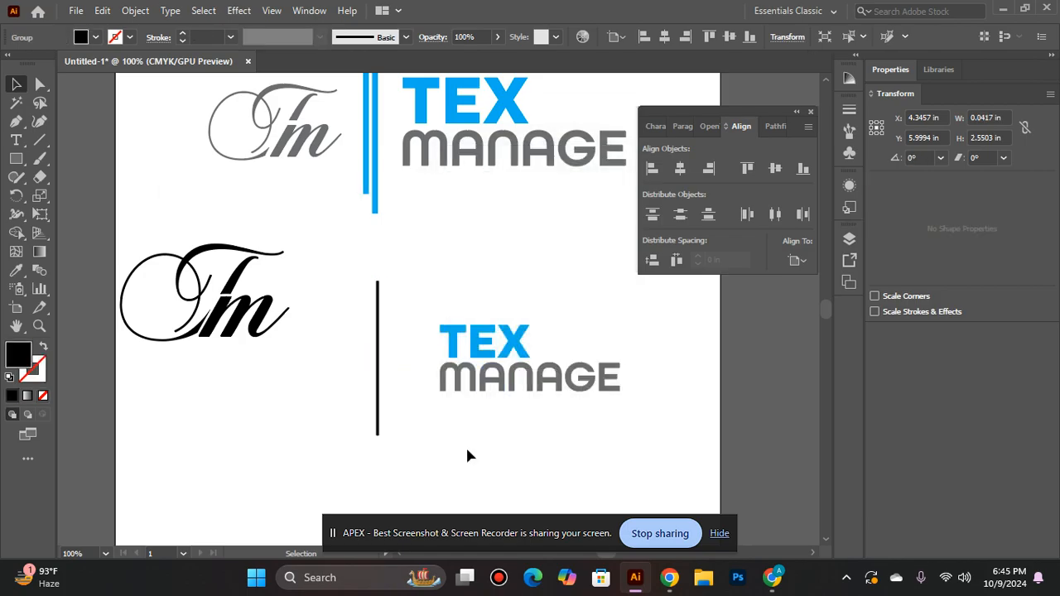
- Fill the expanded vertical bar with the blue sampled from the reference logo's bars
{"action": "left_click", "coordinate": [378, 363]}
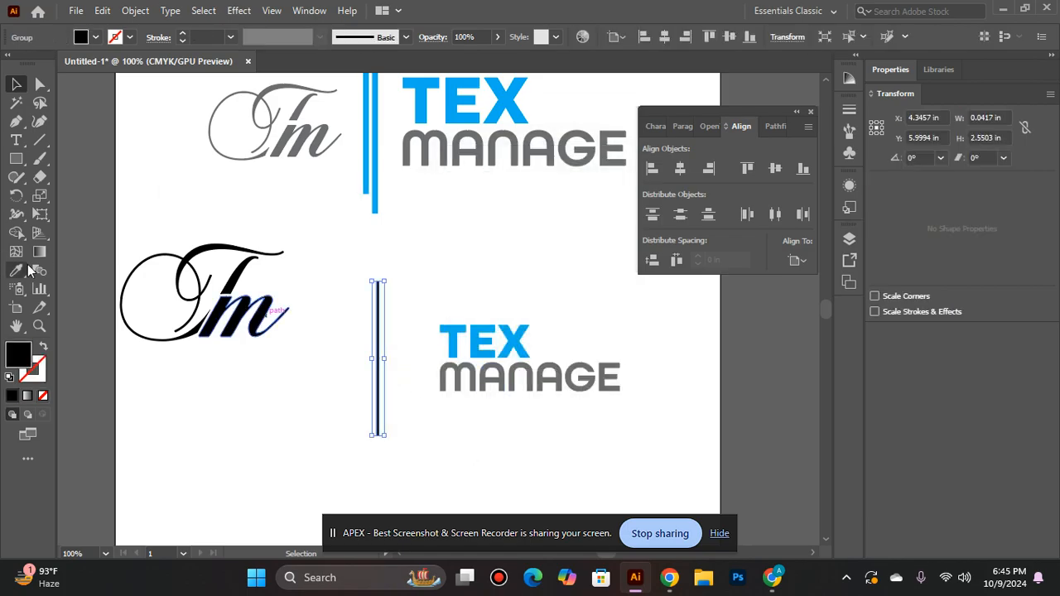
{"action": "left_click", "coordinate": [14, 269]}
{"action": "left_click", "coordinate": [370, 150]}
{"action": "left_click", "coordinate": [15, 84]}
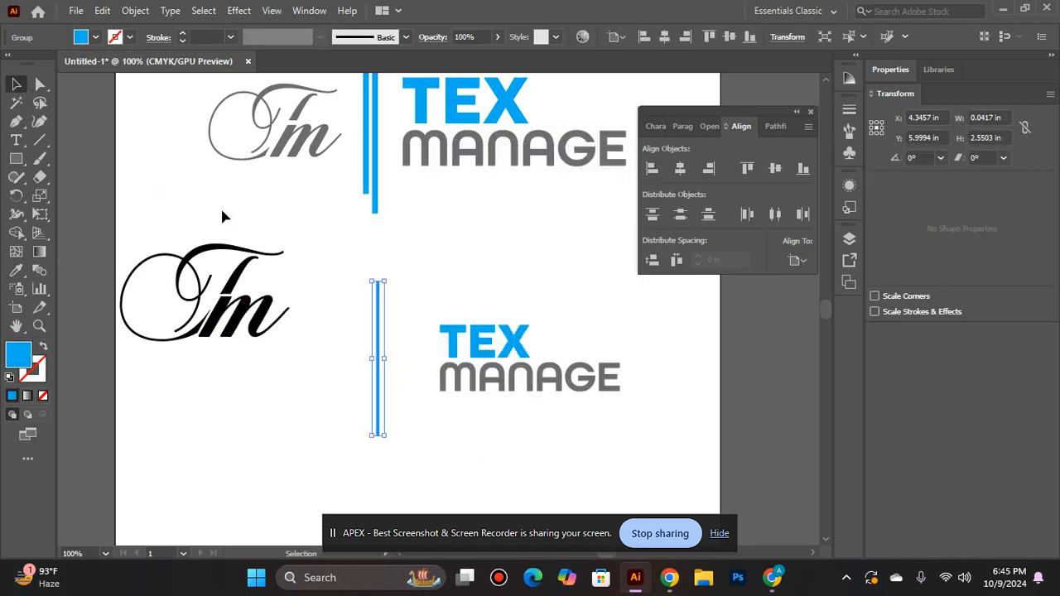
{"action": "left_click", "coordinate": [409, 302]}
- Scale the blue vertical bar up around its center to about 3.78 in tall
{"action": "left_click", "coordinate": [379, 351]}
{"action": "left_click_drag", "start_coordinate": [379, 281], "coordinate": [382, 245]}
{"action": "left_click", "coordinate": [451, 253]}
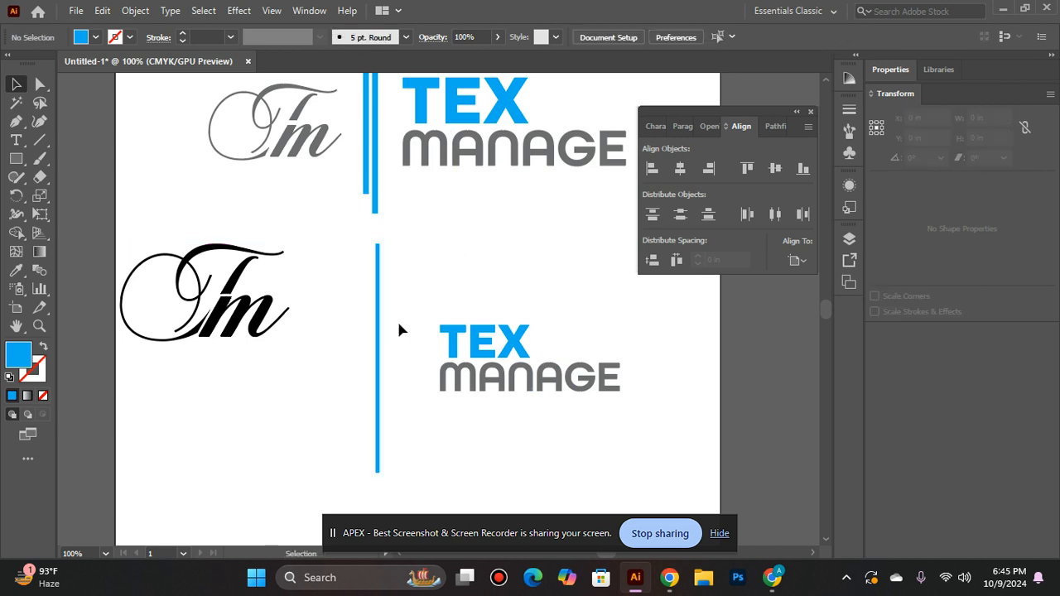
- Undo the vertical bar's scaling, blue fill and expansion, and set the line's stroke to 6 pt
{"action": "left_click", "coordinate": [377, 347]}
{"action": "key", "text": "ctrl+z"}
{"action": "key", "text": "ctrl+z"}
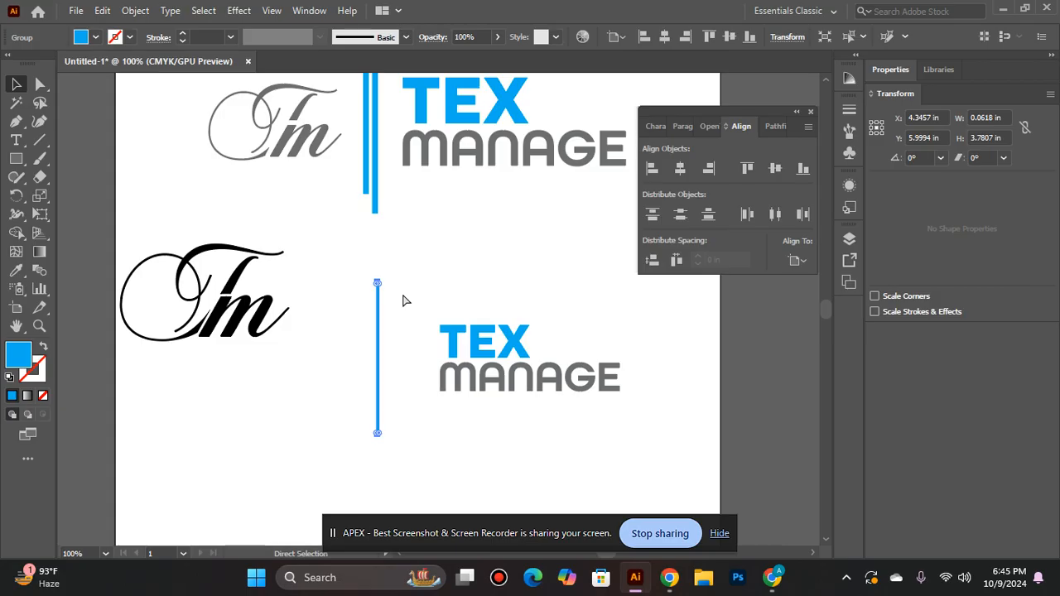
{"action": "key", "text": "ctrl+z"}
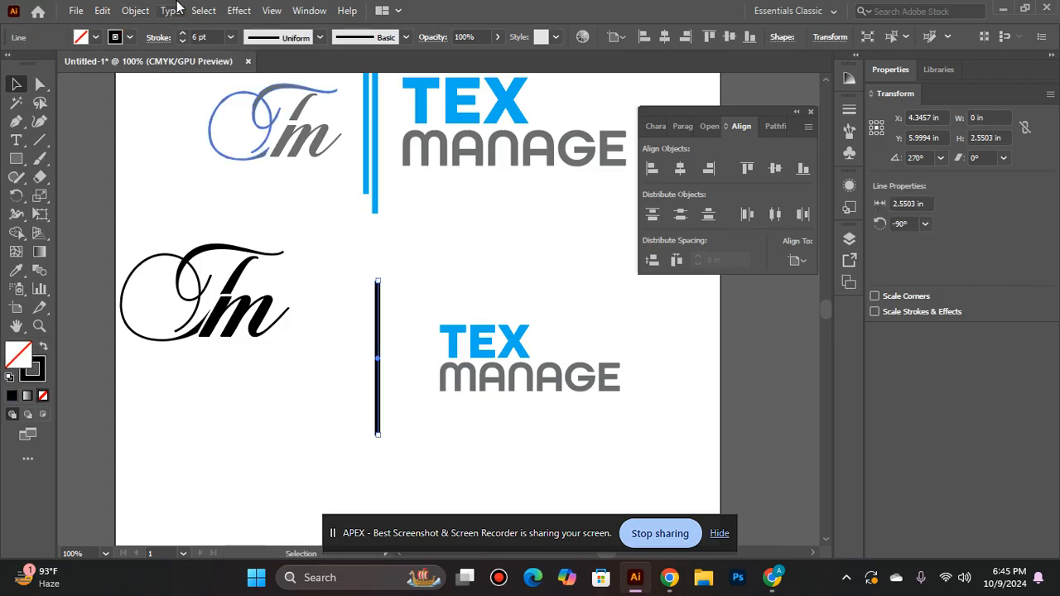
- Expand the fill and stroke of the 6 pt vertical line into a shape
{"action": "left_click", "coordinate": [135, 10]}
{"action": "left_click", "coordinate": [187, 193]}
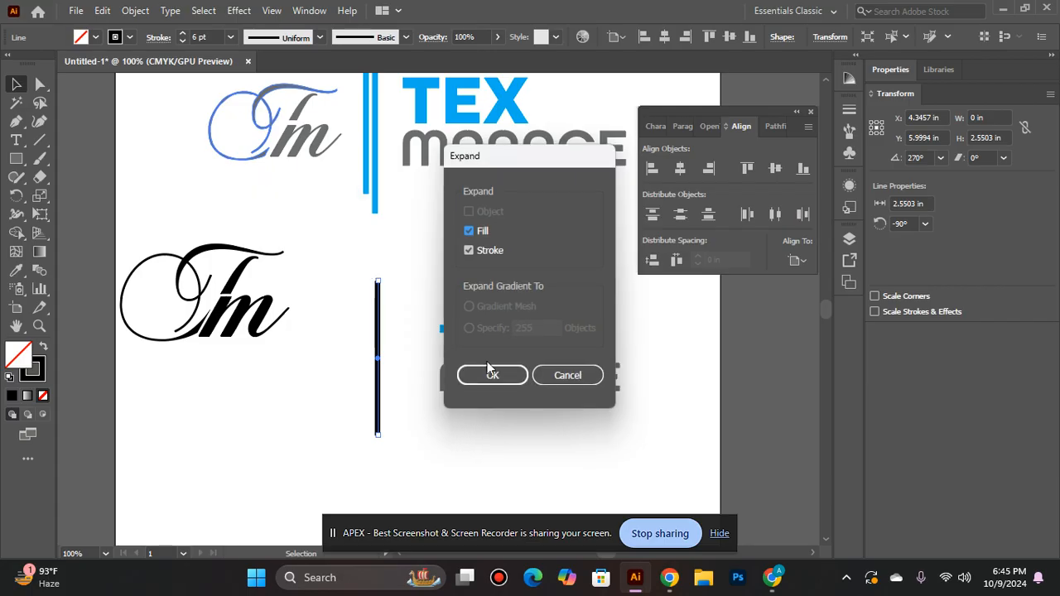
{"action": "left_click", "coordinate": [490, 372]}
- Fill the expanded 6 pt bar with the blue sampled from the reference logo's vertical bars
{"action": "left_click", "coordinate": [16, 270]}
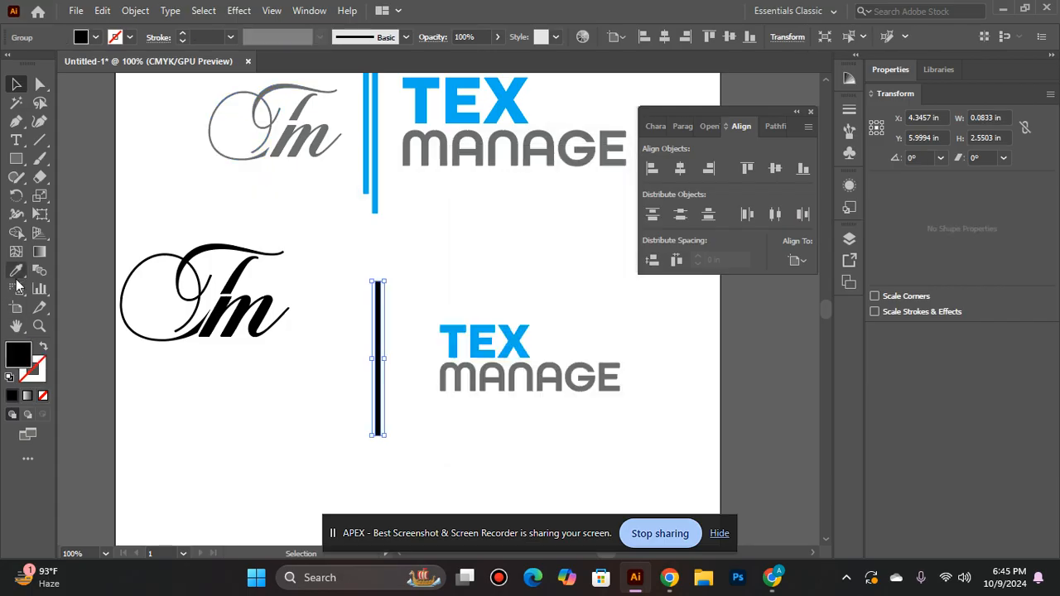
{"action": "left_click", "coordinate": [357, 177]}
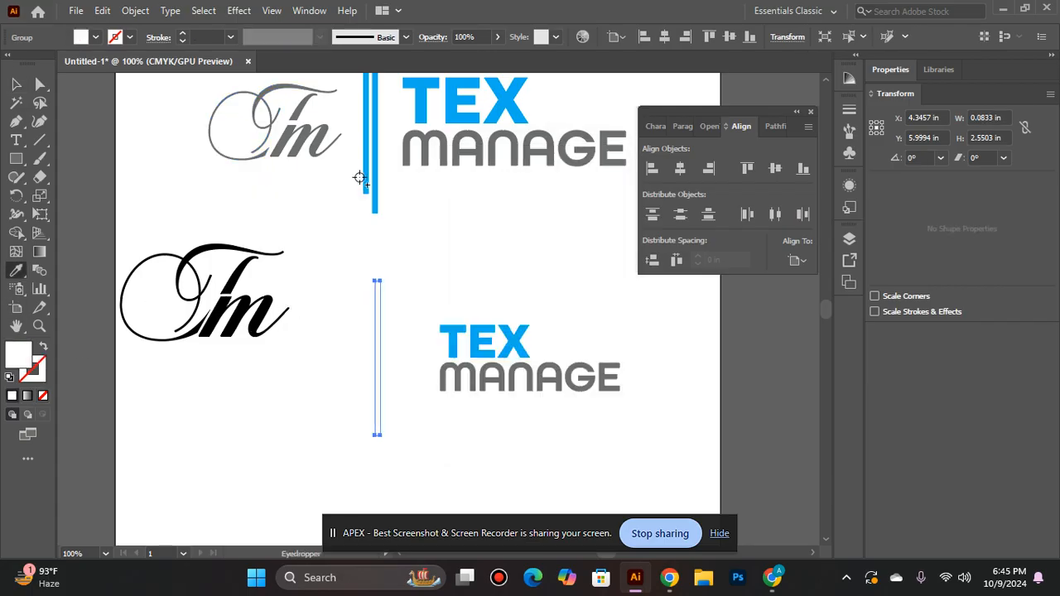
{"action": "left_click", "coordinate": [367, 179]}
{"action": "left_click", "coordinate": [14, 101]}
{"action": "left_click", "coordinate": [14, 87]}
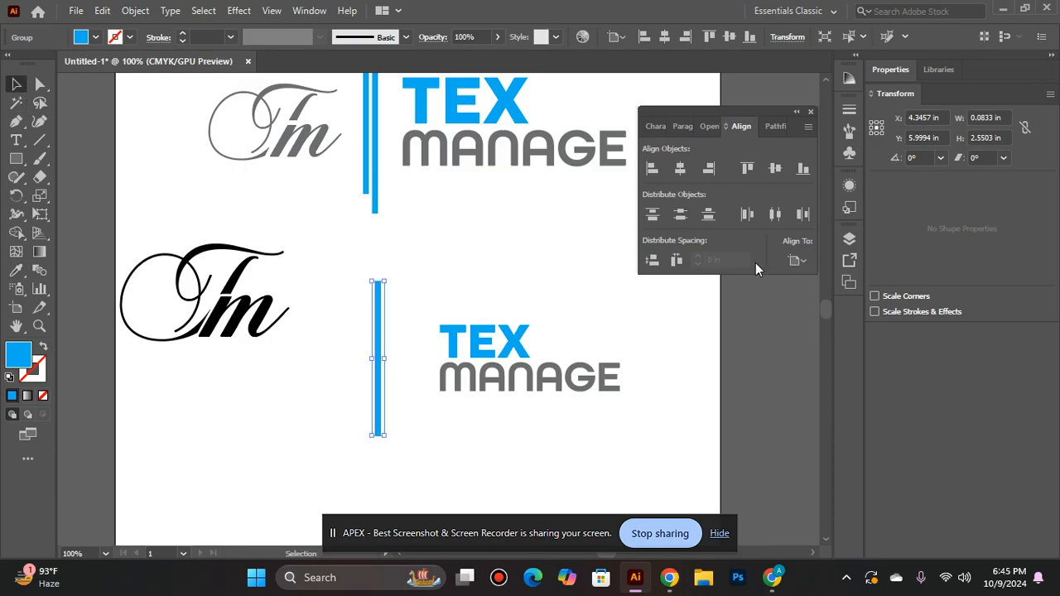
- Duplicate the blue vertical bar just to its left and shorten the copy from its upper end to about 1.83 in tall
{"action": "left_click", "coordinate": [481, 274]}
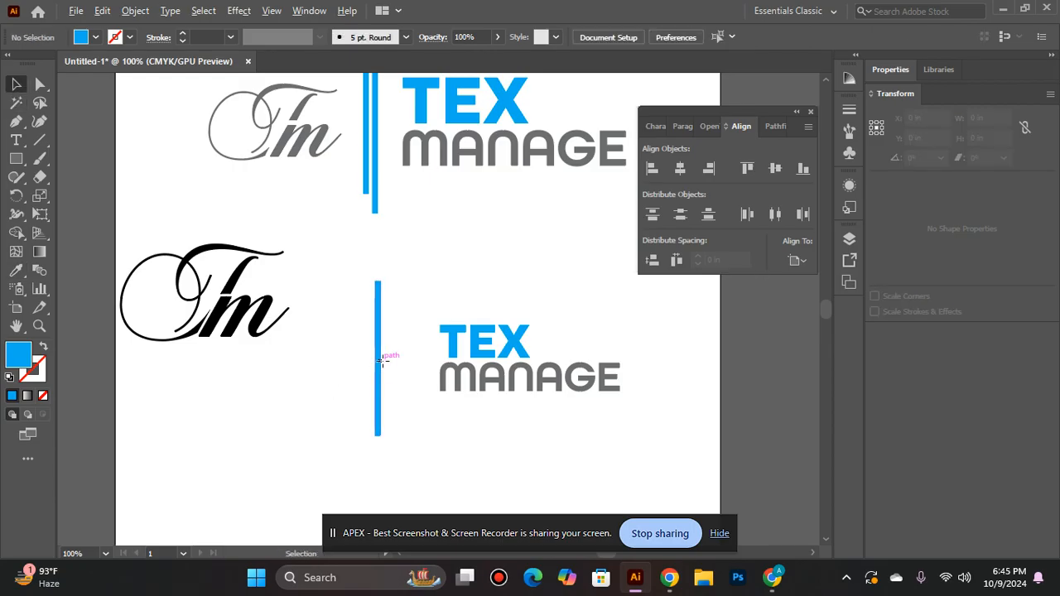
{"action": "left_click", "coordinate": [379, 358]}
{"action": "left_click", "coordinate": [384, 327]}
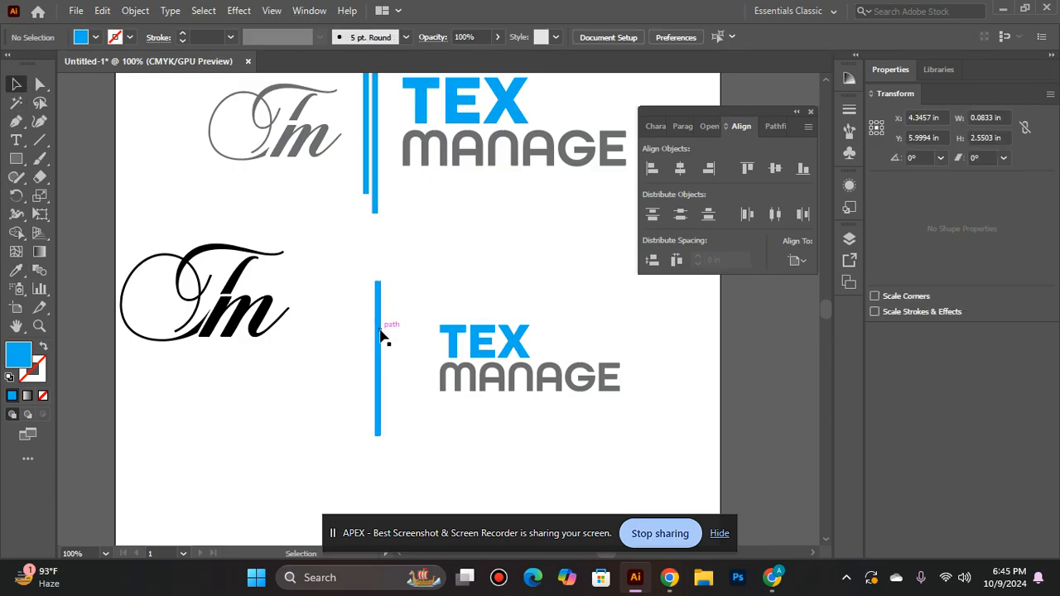
{"action": "left_click_drag", "start_coordinate": [381, 342], "coordinate": [367, 346]}
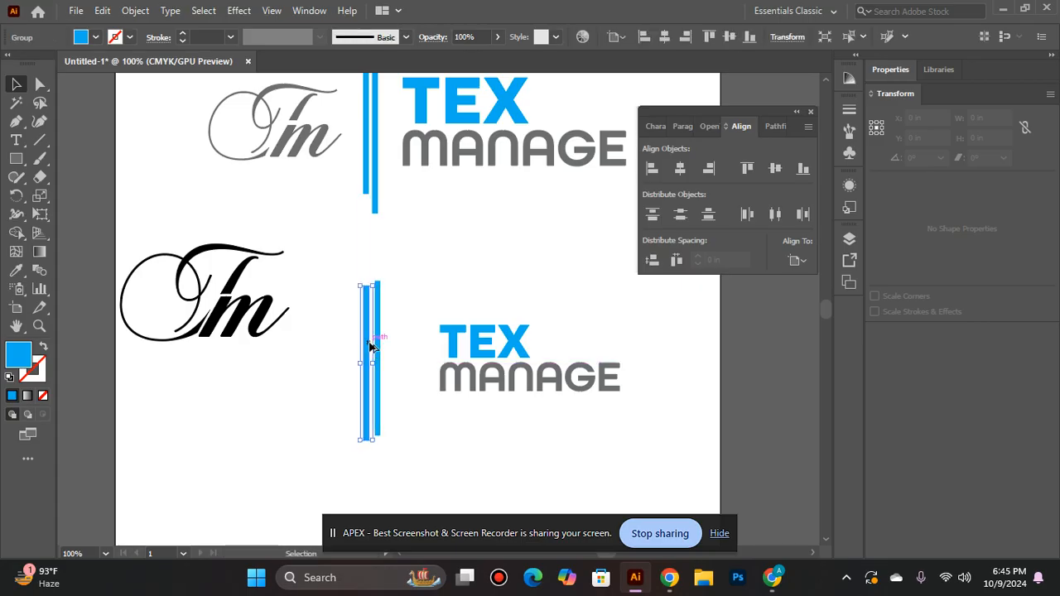
{"action": "left_click_drag", "start_coordinate": [369, 286], "coordinate": [370, 329]}
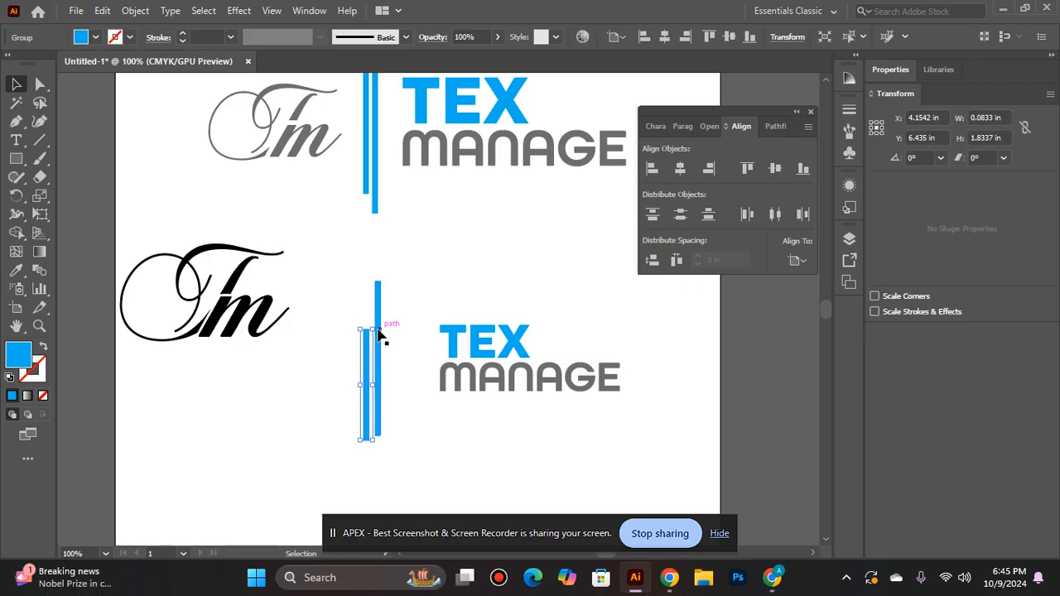
- Align the short and tall blue bars to each other by their vertical centers
{"action": "left_click", "coordinate": [378, 295], "text": "shift"}
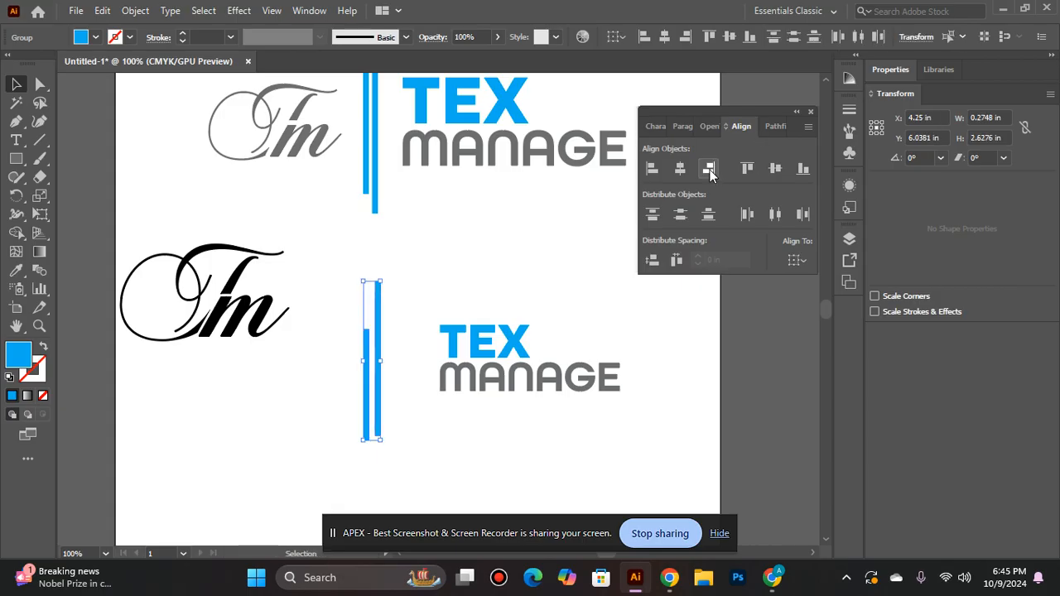
{"action": "left_click", "coordinate": [771, 171]}
{"action": "left_click", "coordinate": [394, 308]}
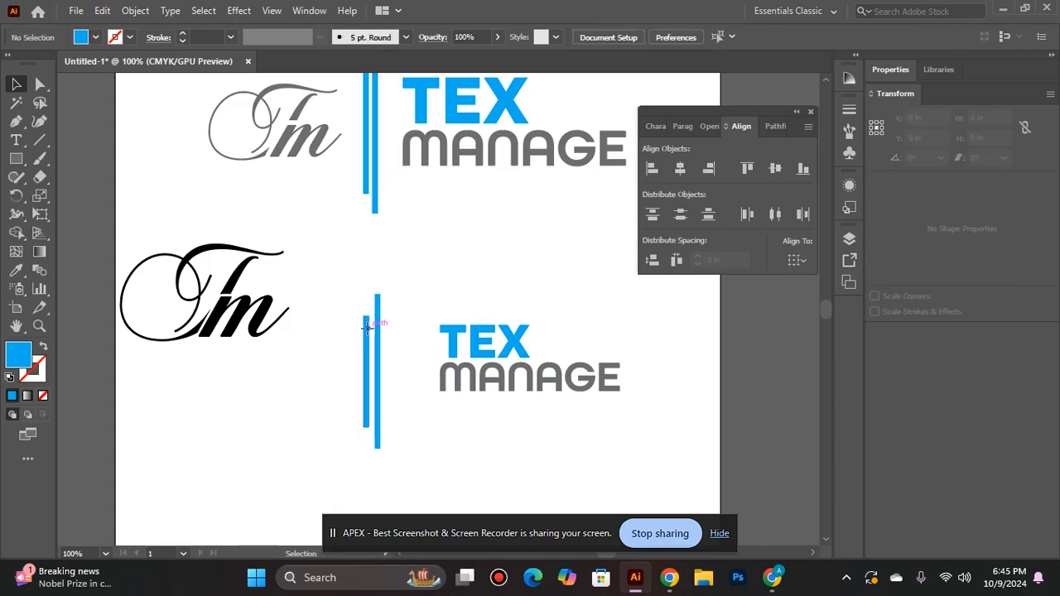
- Nudge the shorter blue bar right to leave only a narrow gap beside the taller bar
{"action": "left_click", "coordinate": [366, 331]}
{"action": "key", "text": "Right"}
{"action": "key", "text": "Right"}
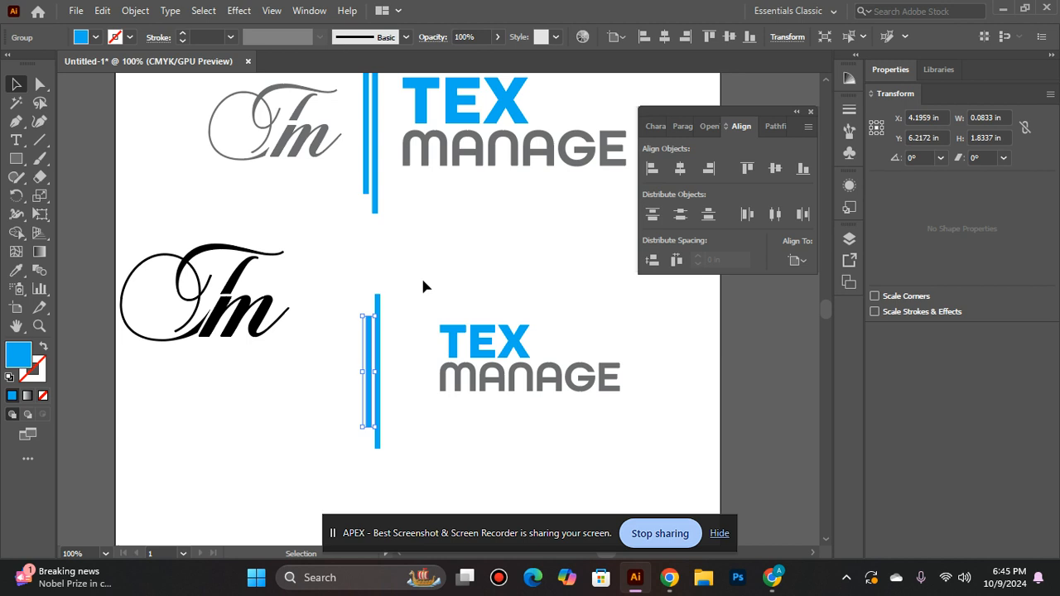
{"action": "left_click", "coordinate": [416, 303]}
{"action": "left_click", "coordinate": [379, 342]}
{"action": "left_click", "coordinate": [368, 356]}
{"action": "key", "text": "Right"}
{"action": "key", "text": "Right"}
{"action": "key", "text": "ctrl+h"}
{"action": "left_click", "coordinate": [395, 326]}
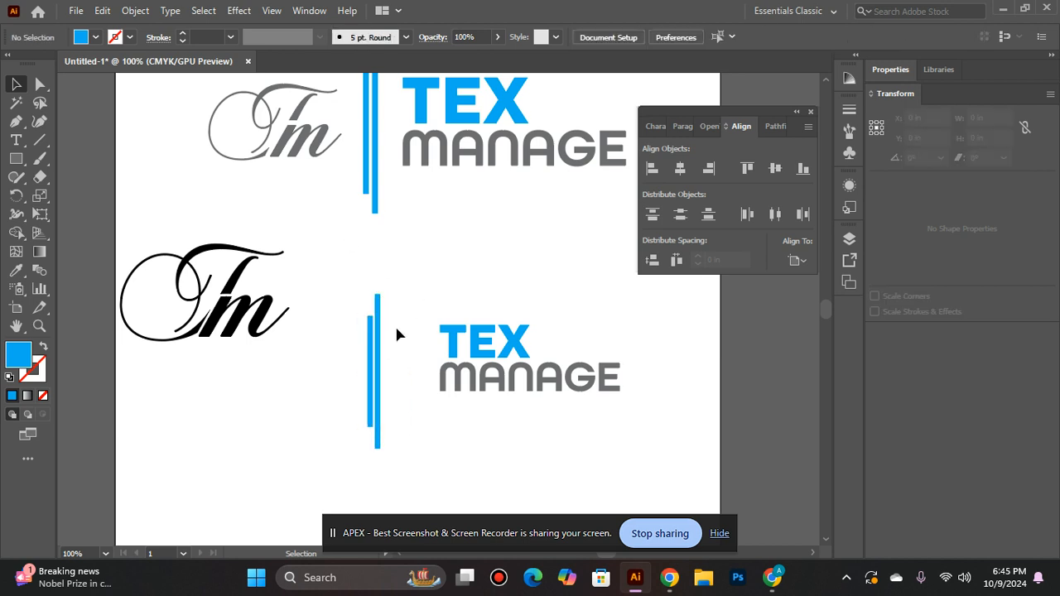
- Group the short and tall blue bars into one divider
{"action": "left_click", "coordinate": [370, 360]}
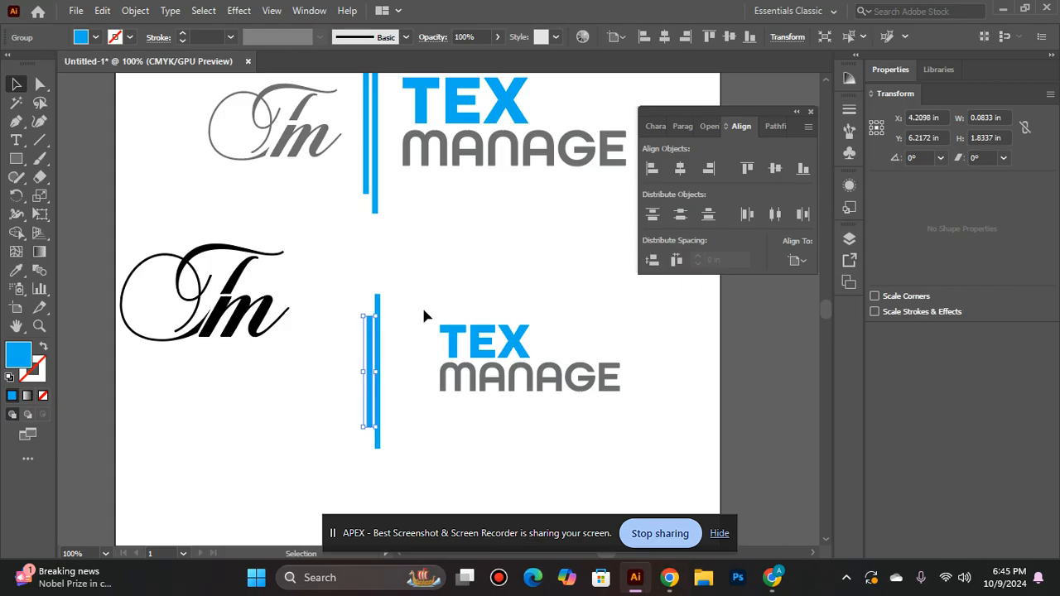
{"action": "left_click", "coordinate": [378, 303], "text": "shift"}
{"action": "left_click", "coordinate": [135, 12]}
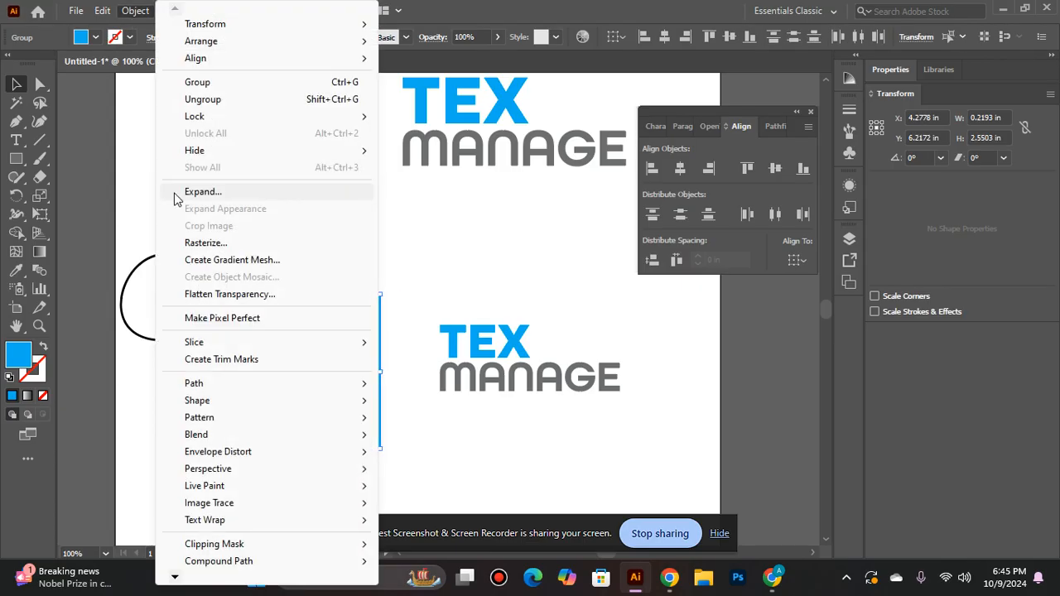
{"action": "left_click", "coordinate": [204, 192]}
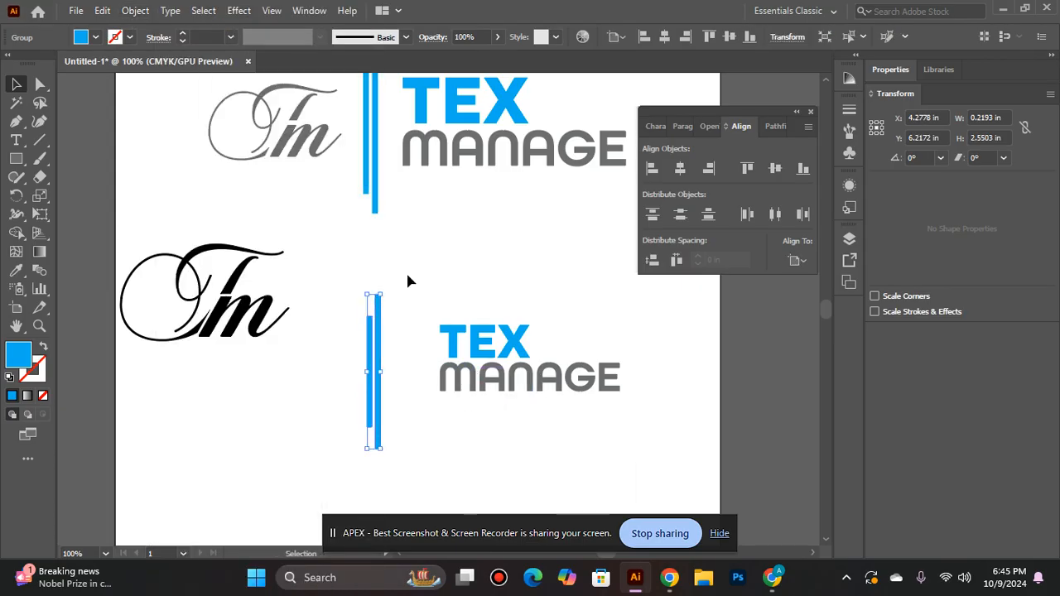
- Group the words TEX and MANAGE into one wordmark
{"action": "left_click", "coordinate": [477, 348]}
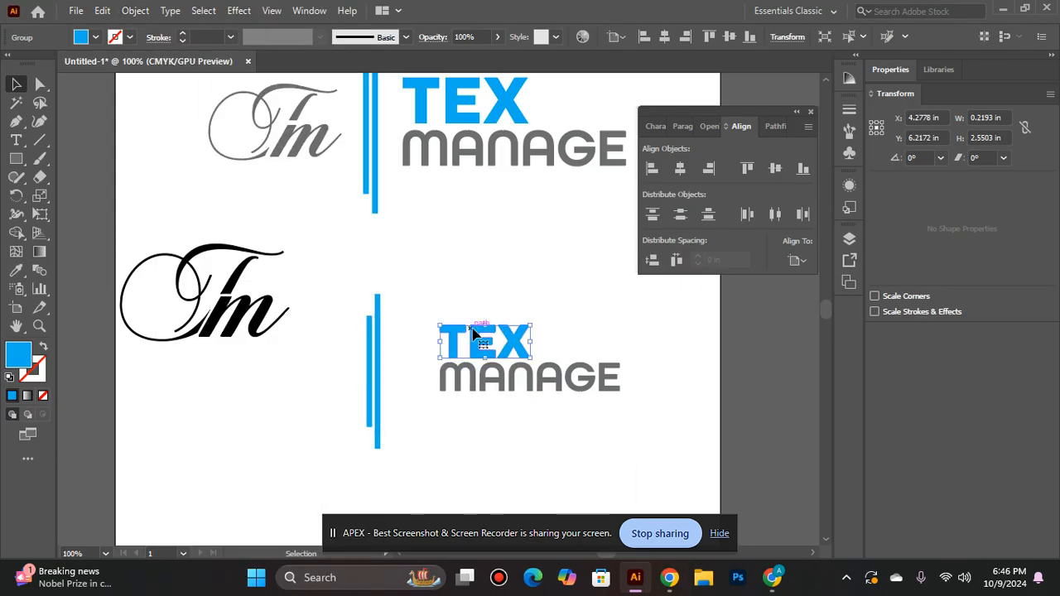
{"action": "left_click", "coordinate": [489, 383], "text": "shift"}
{"action": "key", "text": "ctrl+g"}
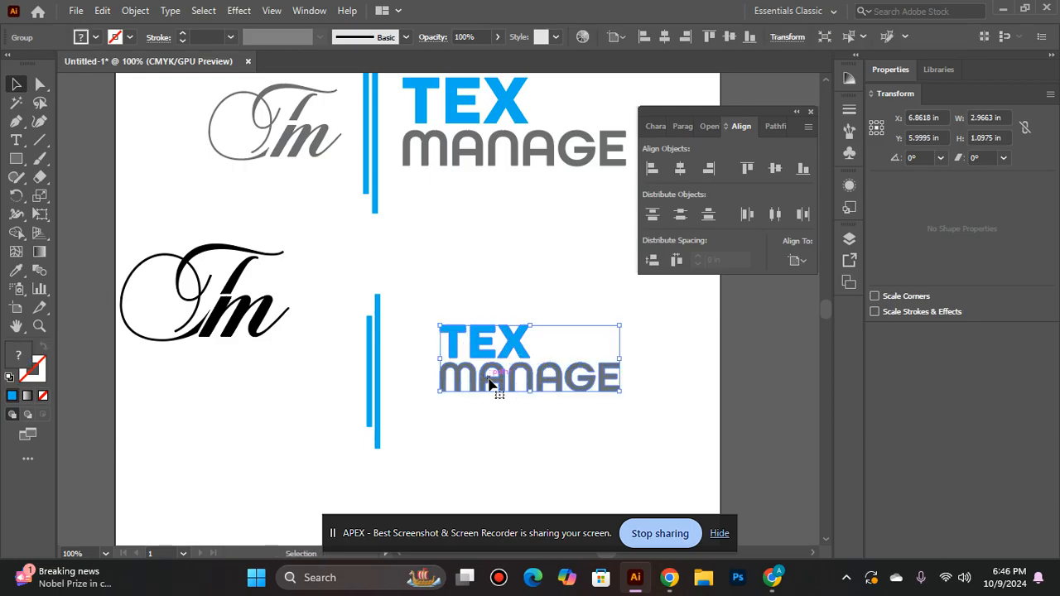
- Align the TEX MANAGE wordmark and the blue divider bars by their vertical centers
{"action": "left_click", "coordinate": [378, 356], "text": "shift"}
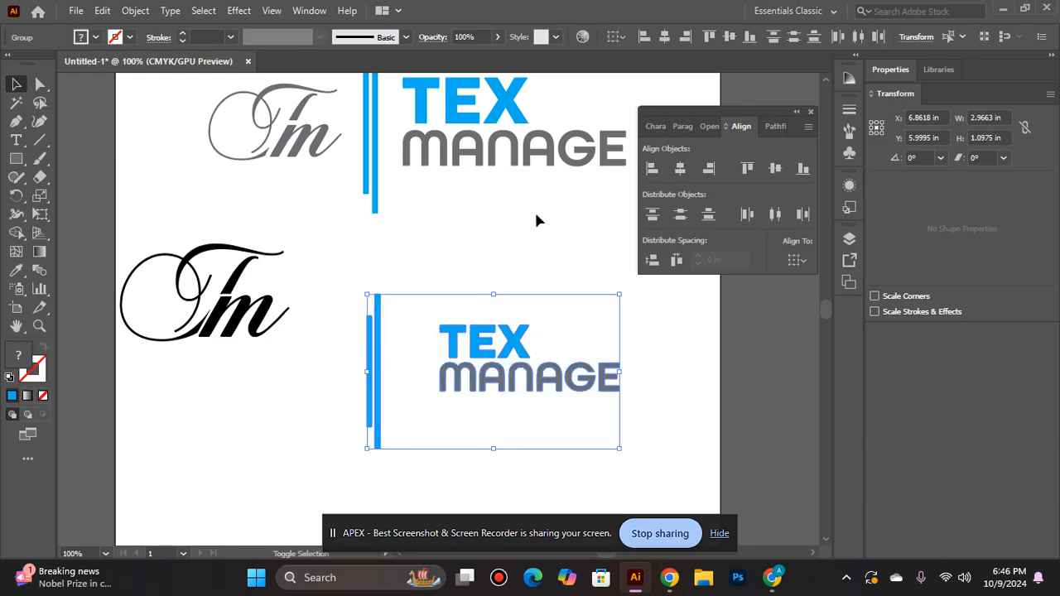
{"action": "left_click", "coordinate": [775, 167]}
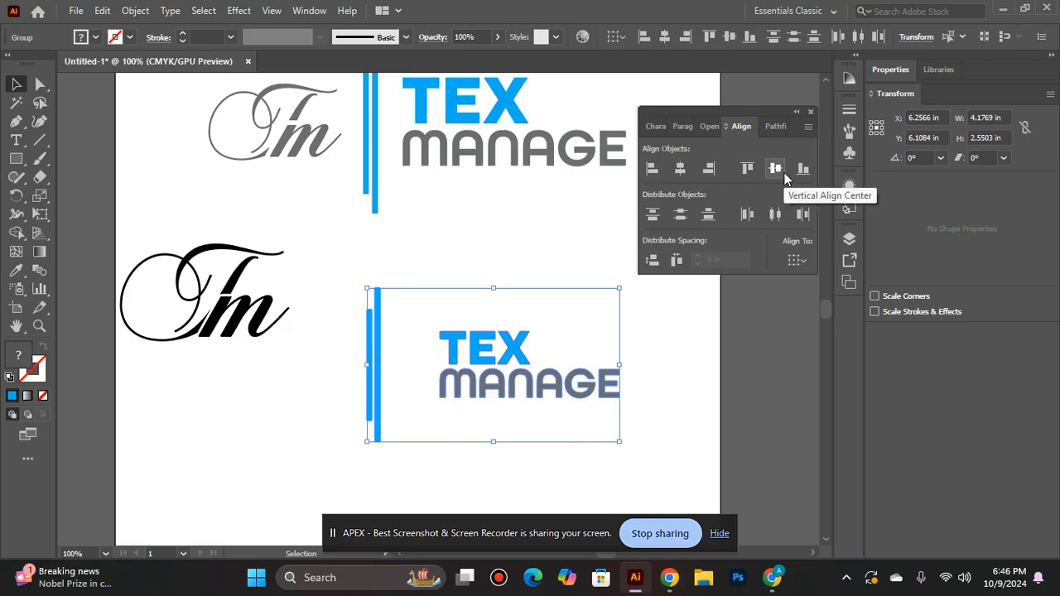
{"action": "left_click", "coordinate": [572, 248]}
- Move the black Tm monogram beside the divider's left side and vertically center-align the monogram, divider and wordmark
{"action": "left_click", "coordinate": [240, 319]}
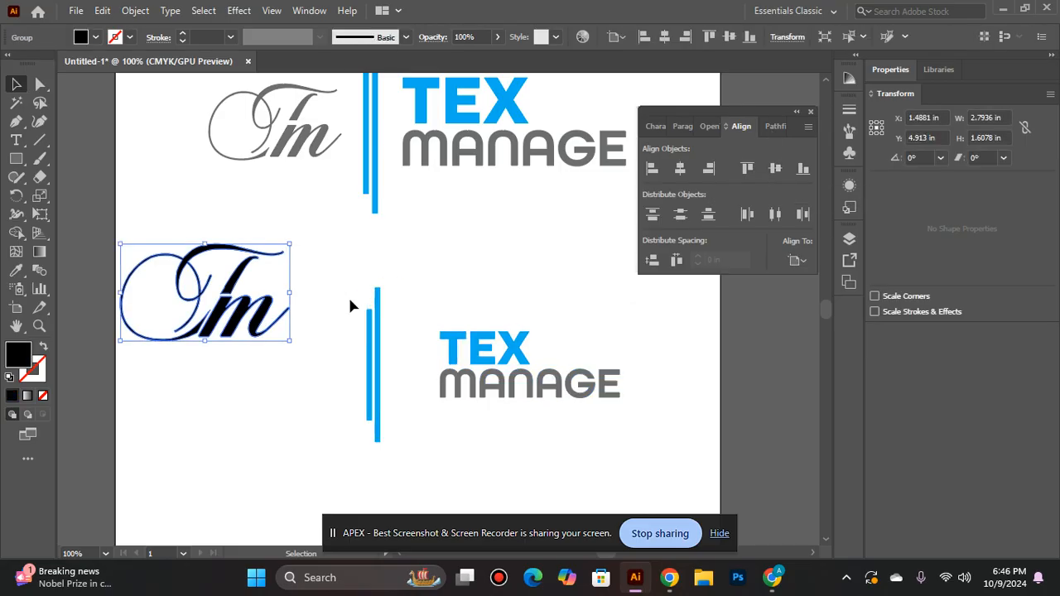
{"action": "left_click_drag", "start_coordinate": [266, 318], "coordinate": [319, 396]}
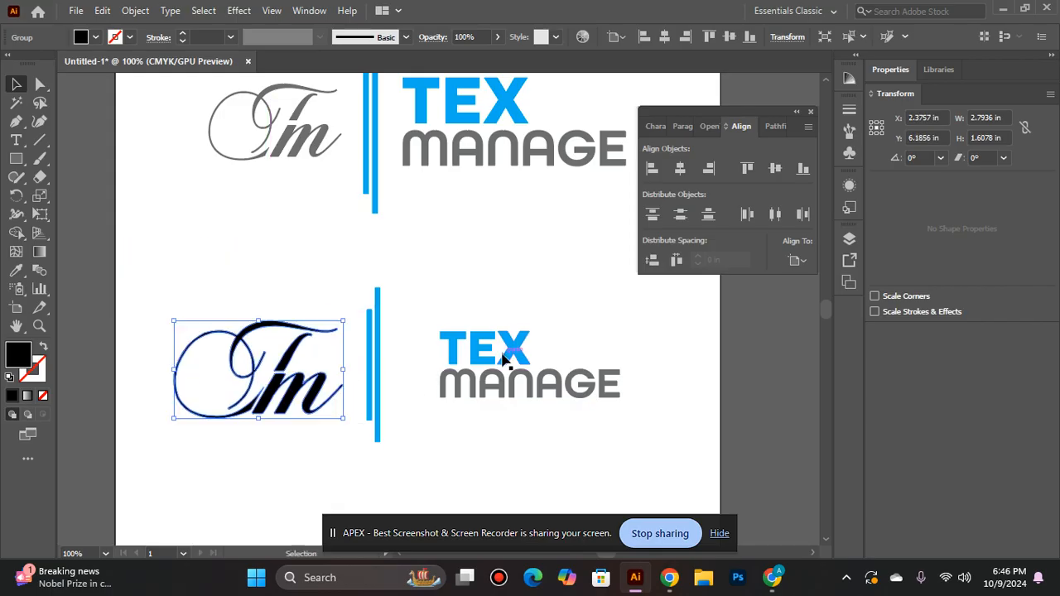
{"action": "left_click", "coordinate": [378, 391]}
{"action": "left_click", "coordinate": [277, 385], "text": "shift"}
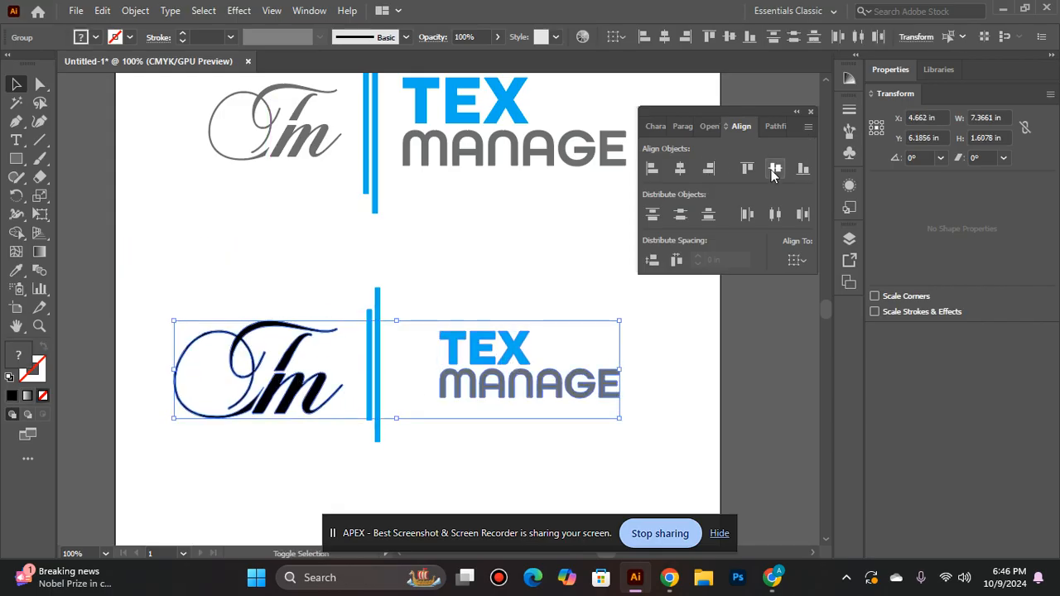
{"action": "left_click", "coordinate": [774, 169]}
{"action": "left_click", "coordinate": [382, 362], "text": "shift"}
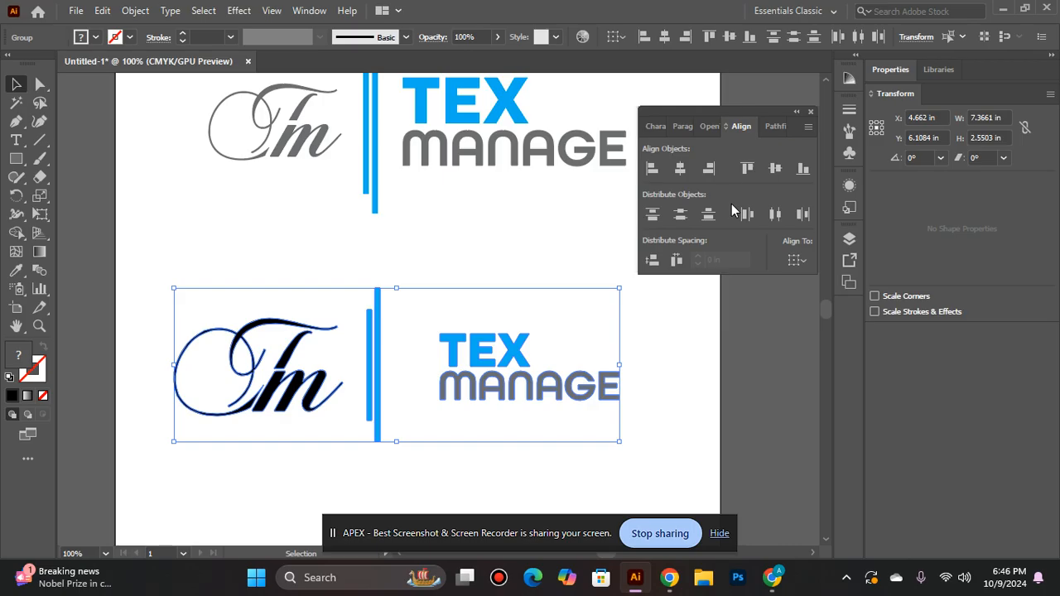
{"action": "left_click", "coordinate": [771, 172]}
{"action": "left_click", "coordinate": [454, 214]}
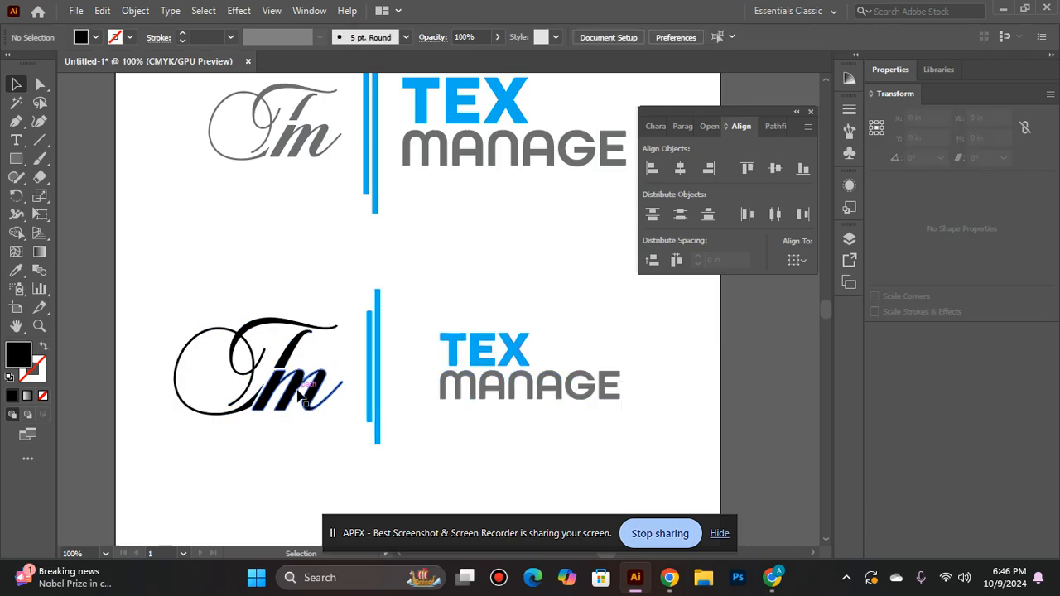
- Scale the Tm monogram down around its center to about 2.05 in wide and fill it with the reference monogram's gray
{"action": "left_click", "coordinate": [327, 325]}
{"action": "left_click_drag", "start_coordinate": [344, 316], "coordinate": [323, 330]}
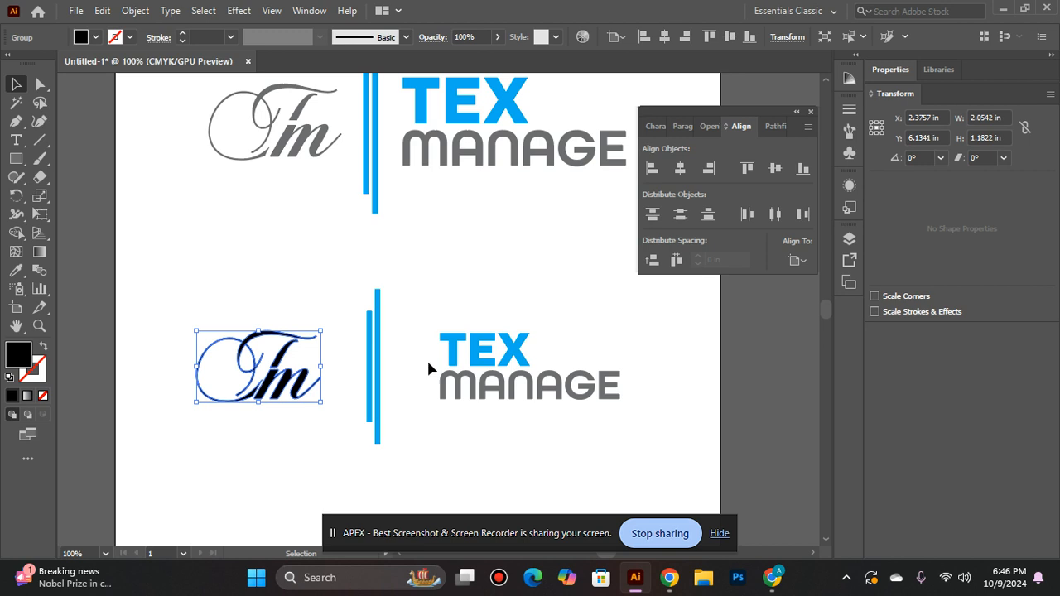
{"action": "left_click", "coordinate": [15, 270]}
{"action": "left_click", "coordinate": [278, 135]}
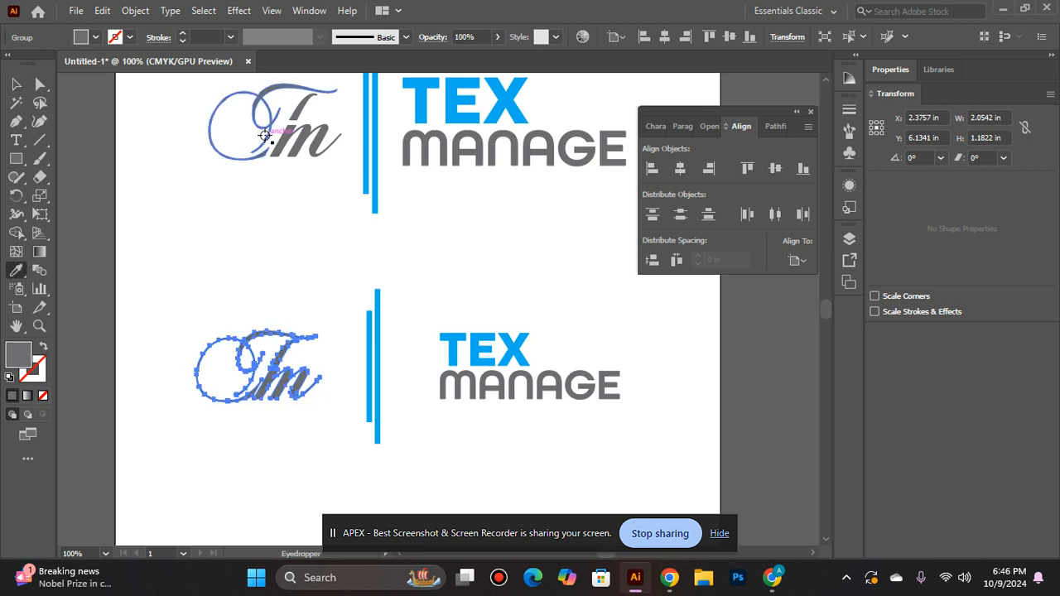
{"action": "left_click", "coordinate": [15, 85]}
{"action": "left_click", "coordinate": [220, 230]}
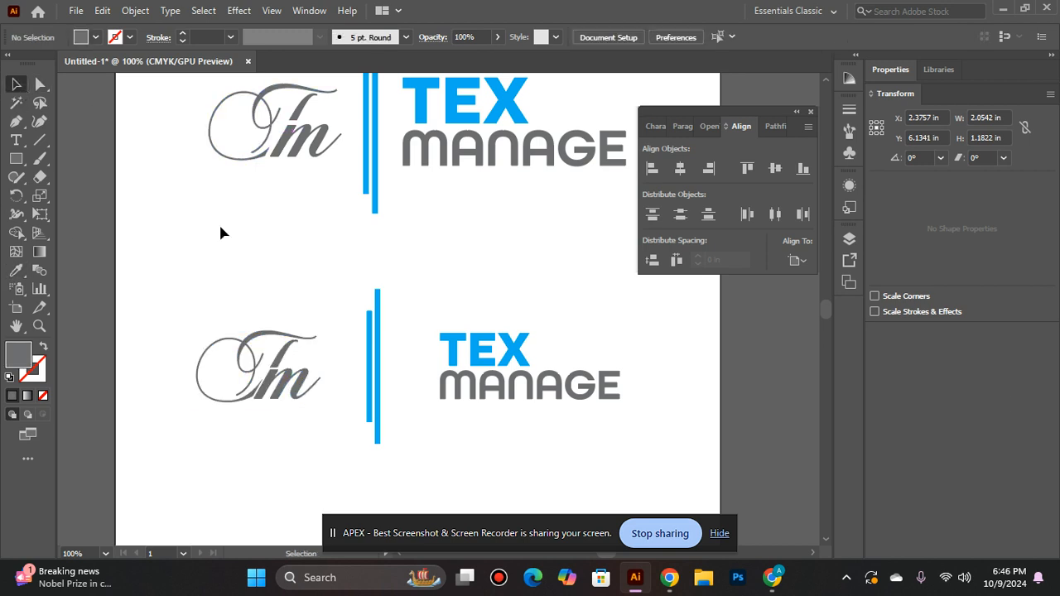
- Nudge the gray Tm monogram right, closer to the blue divider bars
{"action": "left_click", "coordinate": [299, 373]}
{"action": "key", "text": "Right"}
{"action": "key", "text": "Right"}
{"action": "key", "text": "Right"}
{"action": "key", "text": "Right"}
{"action": "key", "text": "Right"}
{"action": "key", "text": "Right"}
{"action": "key", "text": "Right"}
{"action": "key", "text": "Right"}
{"action": "key", "text": "Right"}
{"action": "key", "text": "Right"}
{"action": "key", "text": "Right"}
{"action": "key", "text": "Right"}
{"action": "key", "text": "Right"}
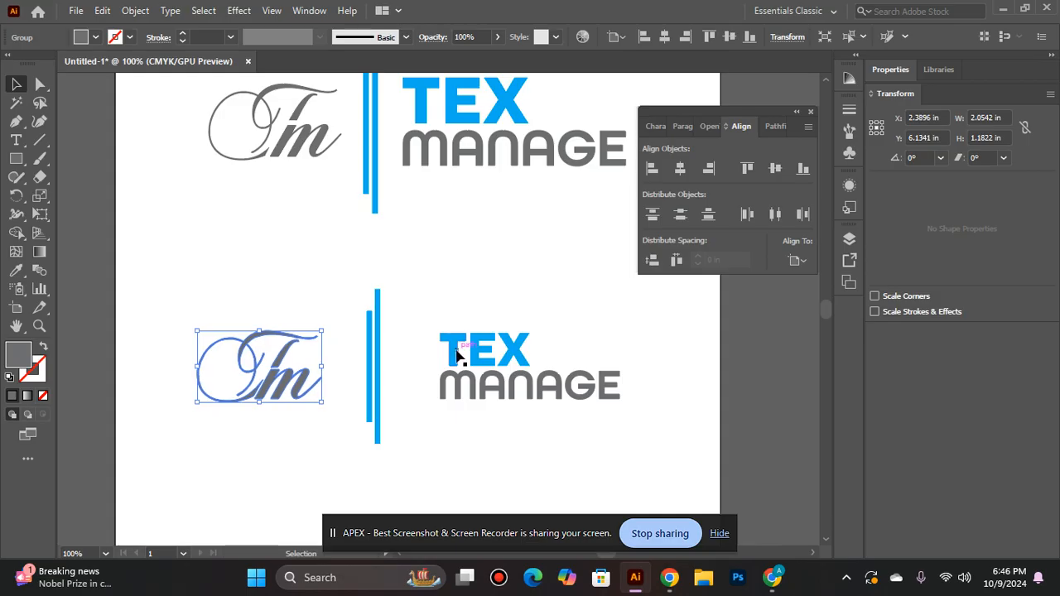
{"action": "key", "text": "Right"}
{"action": "key", "text": "Right"}
{"action": "key", "text": "Right"}
{"action": "key", "text": "Right"}
{"action": "key", "text": "Right"}
{"action": "key", "text": "Right"}
{"action": "key", "text": "Right"}
{"action": "key", "text": "Right"}
{"action": "key", "text": "Right"}
{"action": "key", "text": "Right"}
- Nudge the TEX MANAGE wordmark left, closer to the blue divider bars
{"action": "left_click", "coordinate": [470, 352]}
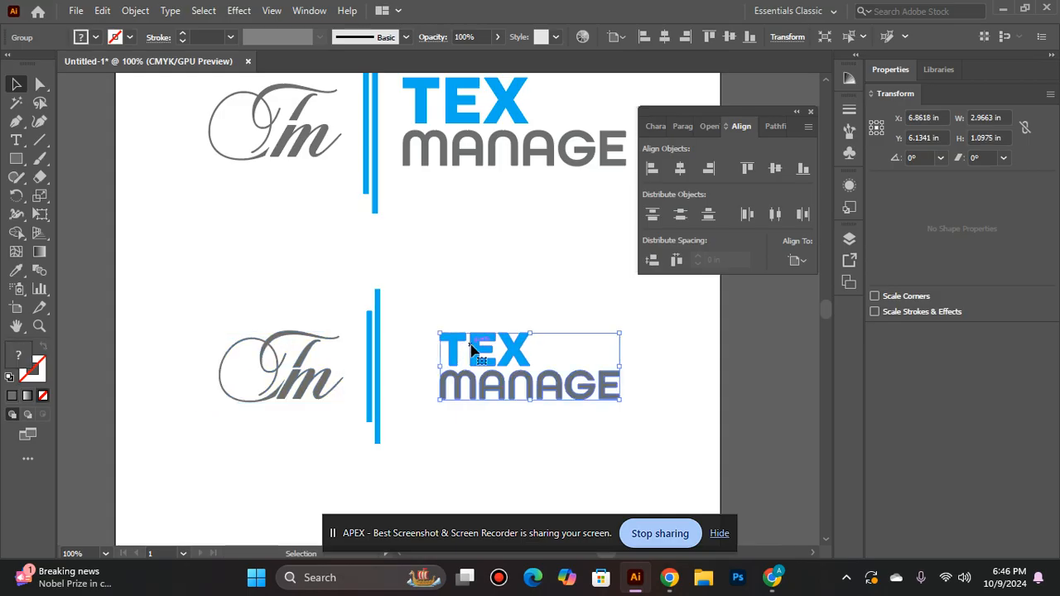
{"action": "key", "text": "Left"}
{"action": "key", "text": "Left"}
{"action": "key", "text": "Left"}
{"action": "key", "text": "Left"}
{"action": "key", "text": "Left"}
{"action": "key", "text": "Left"}
{"action": "key", "text": "Left"}
{"action": "key", "text": "Left"}
{"action": "key", "text": "Left"}
{"action": "key", "text": "Left"}
{"action": "key", "text": "Left"}
{"action": "key", "text": "Left"}
{"action": "key", "text": "Left"}
{"action": "key", "text": "Left"}
{"action": "key", "text": "Left"}
{"action": "key", "text": "Left"}
{"action": "key", "text": "Left"}
{"action": "key", "text": "Left"}
{"action": "key", "text": "Left"}
{"action": "key", "text": "Left"}
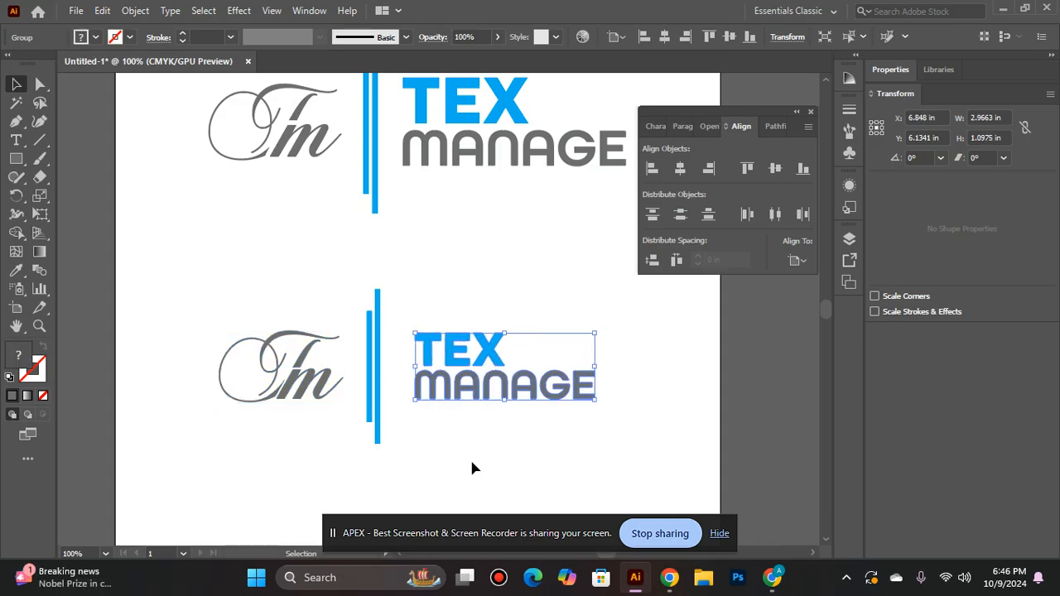
{"action": "left_click", "coordinate": [545, 410]}
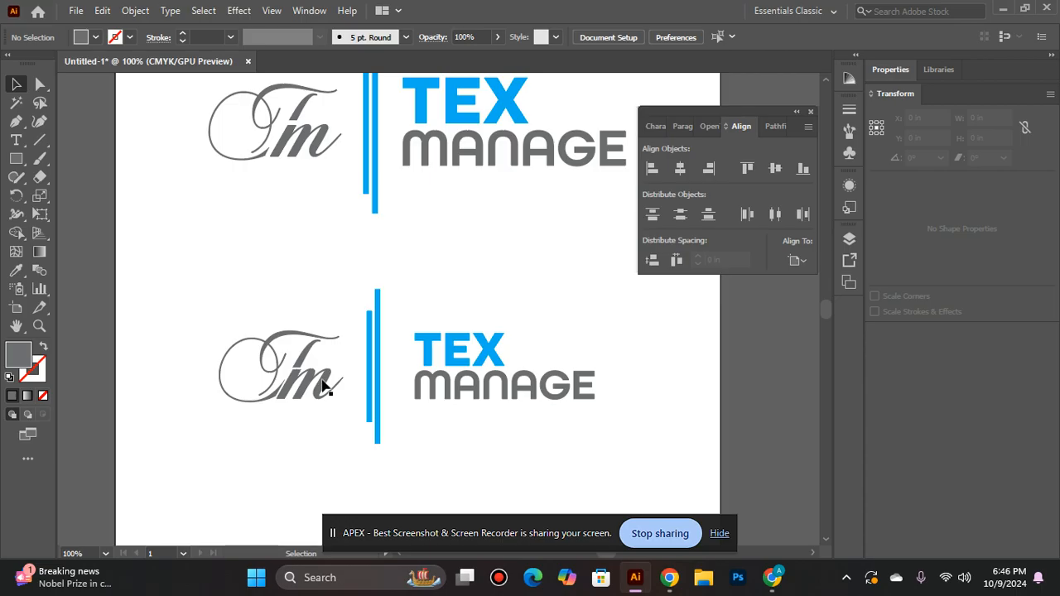
- Fine-tune the spacing by moving the Tm monogram slightly right and the wordmark slightly left toward the divider
{"action": "left_click_drag", "start_coordinate": [326, 387], "coordinate": [324, 407]}
{"action": "left_click", "coordinate": [439, 386]}
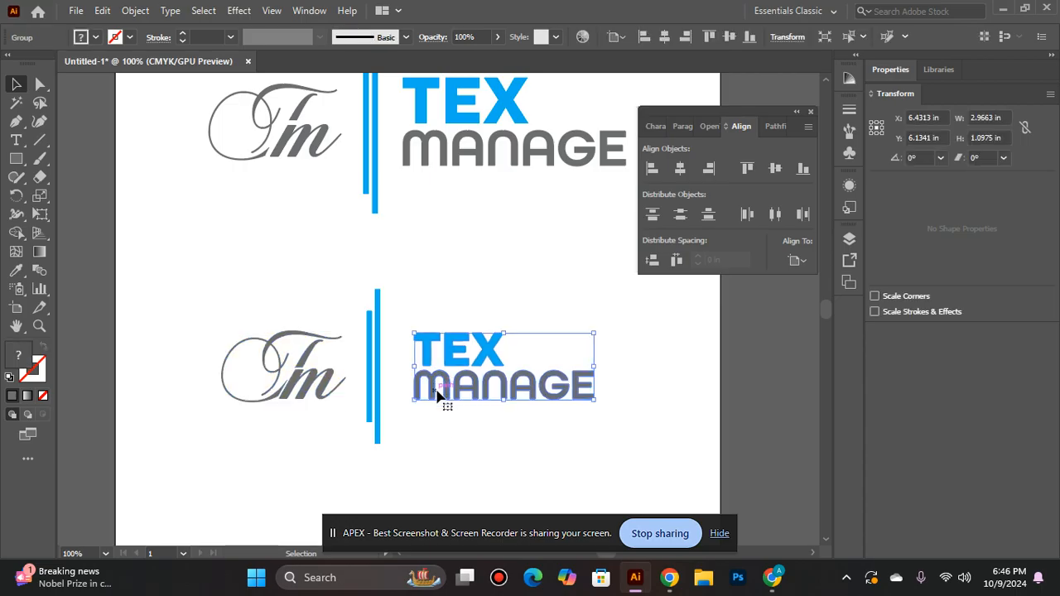
{"action": "key", "text": "Left"}
{"action": "key", "text": "Left"}
{"action": "key", "text": "Left"}
{"action": "key", "text": "Left"}
{"action": "key", "text": "Left"}
{"action": "key", "text": "Left"}
{"action": "left_click", "coordinate": [448, 434]}
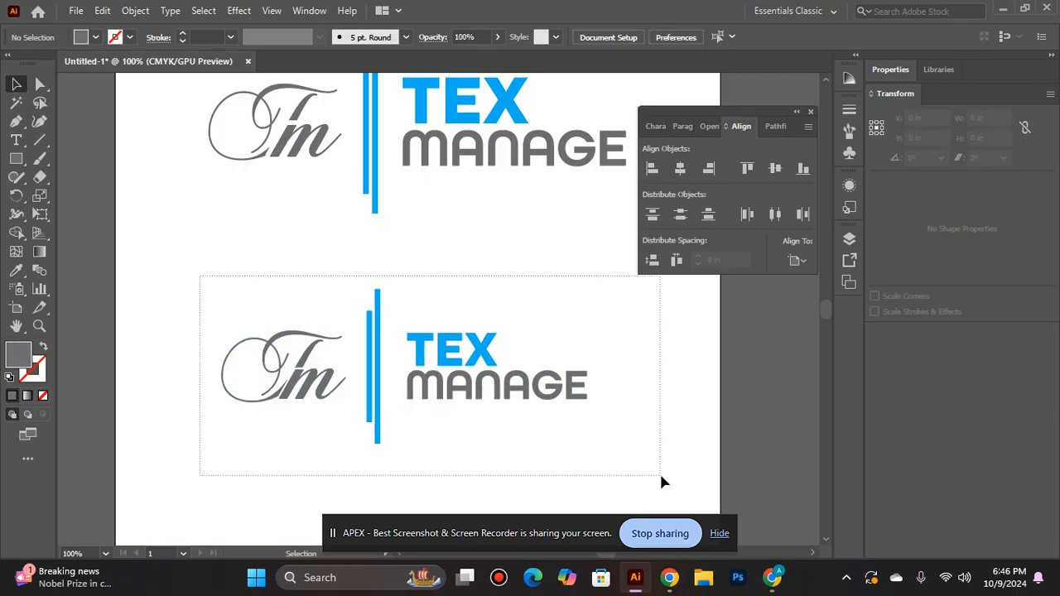
- Group the monogram, divider and wordmark, and scale the logo down around its center to about 5.22 in wide
{"action": "left_click_drag", "start_coordinate": [660, 481], "coordinate": [661, 480]}
{"action": "key", "text": "ctrl+g"}
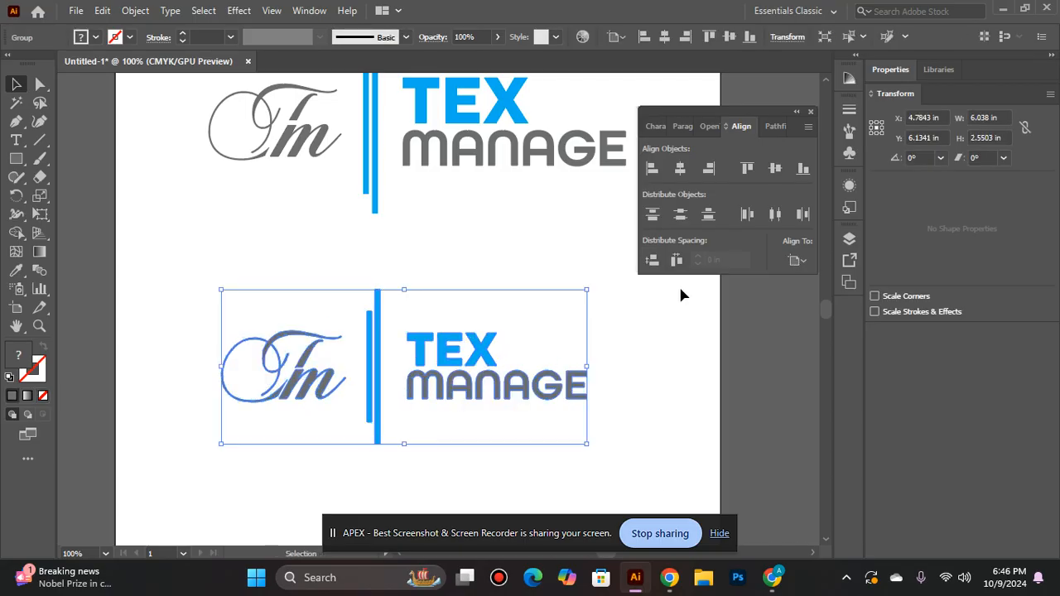
{"action": "left_click_drag", "start_coordinate": [589, 289], "coordinate": [563, 300]}
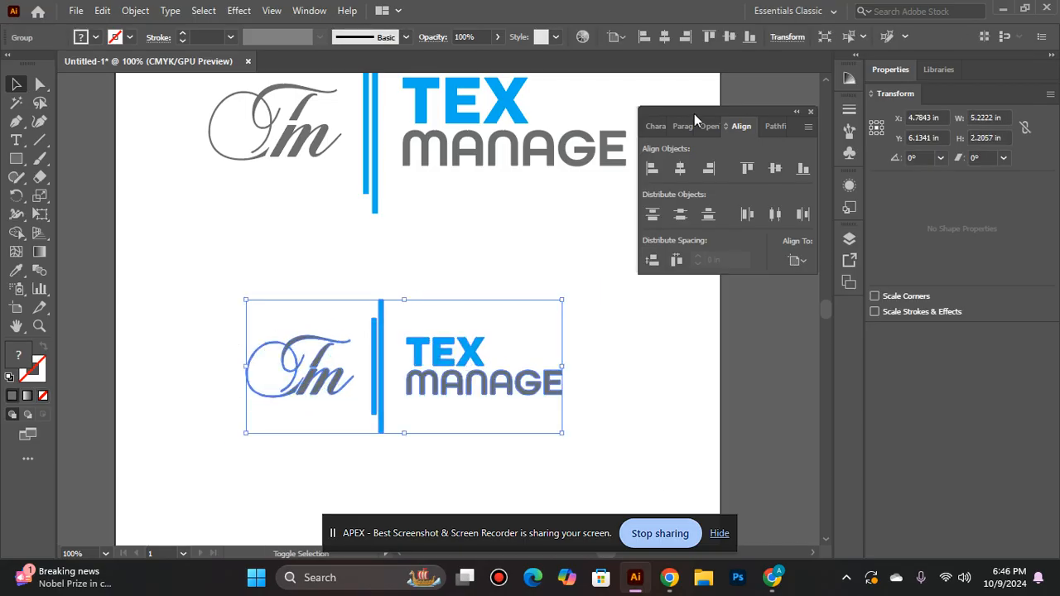
- Center the grouped logo horizontally and vertically on the artboard
{"action": "left_click", "coordinate": [684, 169]}
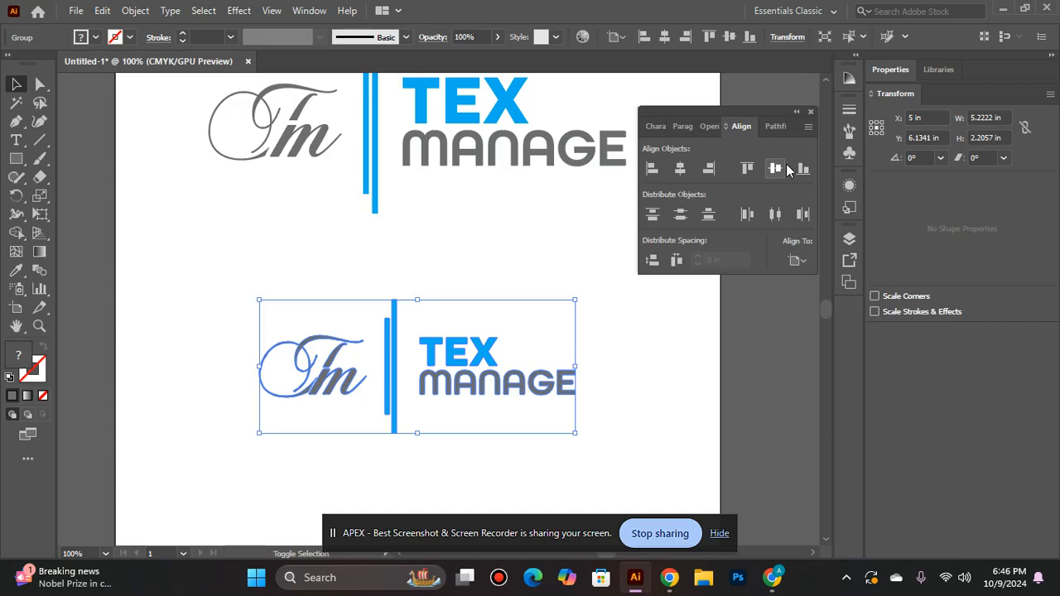
{"action": "left_click", "coordinate": [776, 169]}
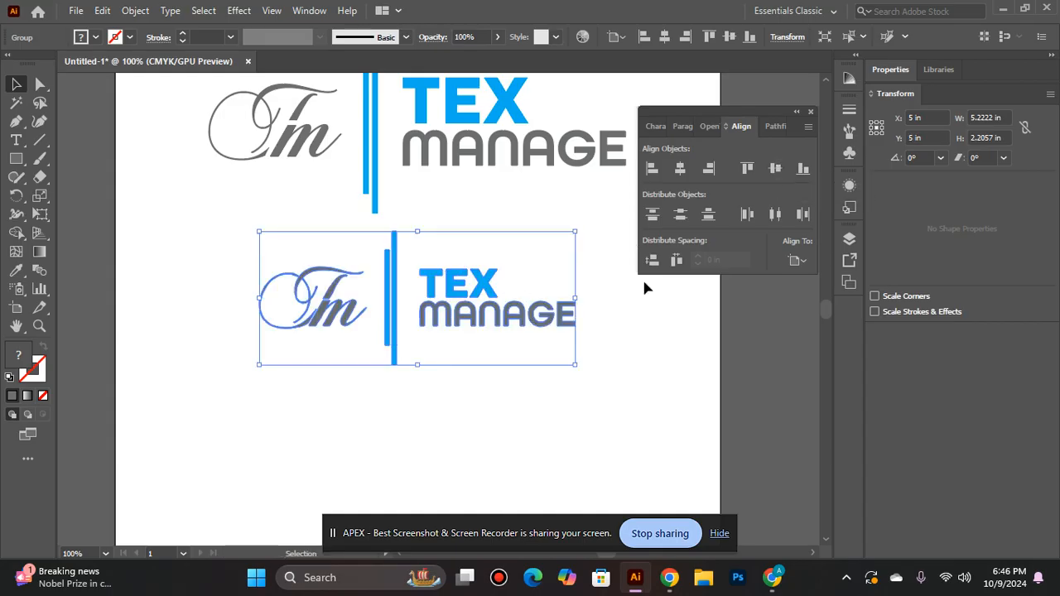